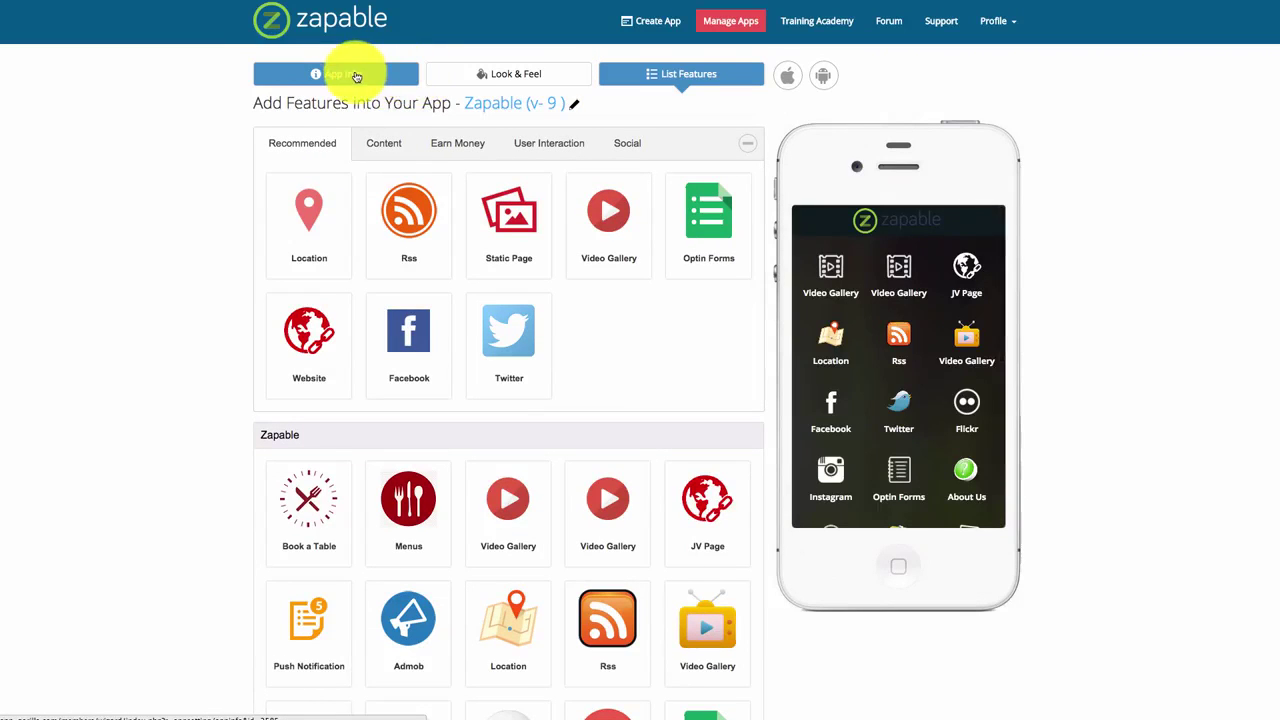
- Open the Zapable app's info page and highlight its App Id
{"action": "left_click", "coordinate": [350, 74]}
{"action": "left_click_drag", "start_coordinate": [366, 270], "coordinate": [271, 271]}
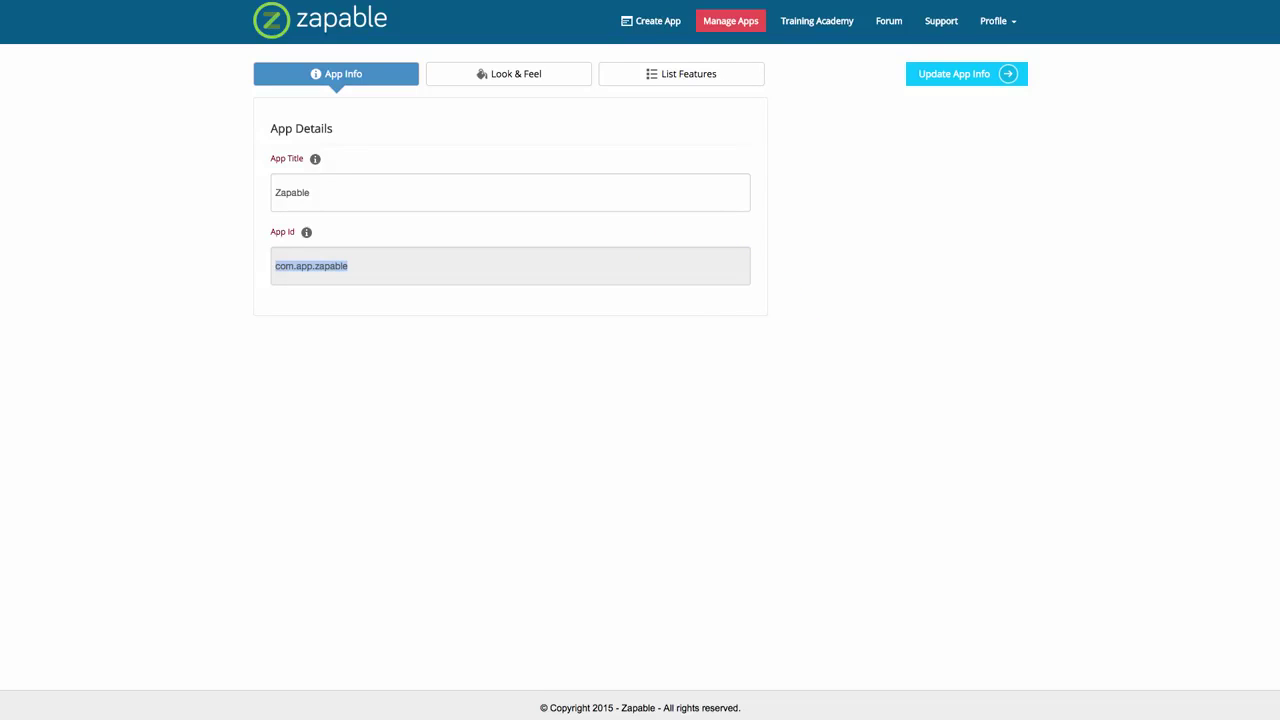
- Switch to Keychain Access and start a certificate request from a certificate authority with Certificate Assistant
{"action": "key", "text": "super+Tab"}
{"action": "left_click_drag", "start_coordinate": [500, 80], "coordinate": [489, 166]}
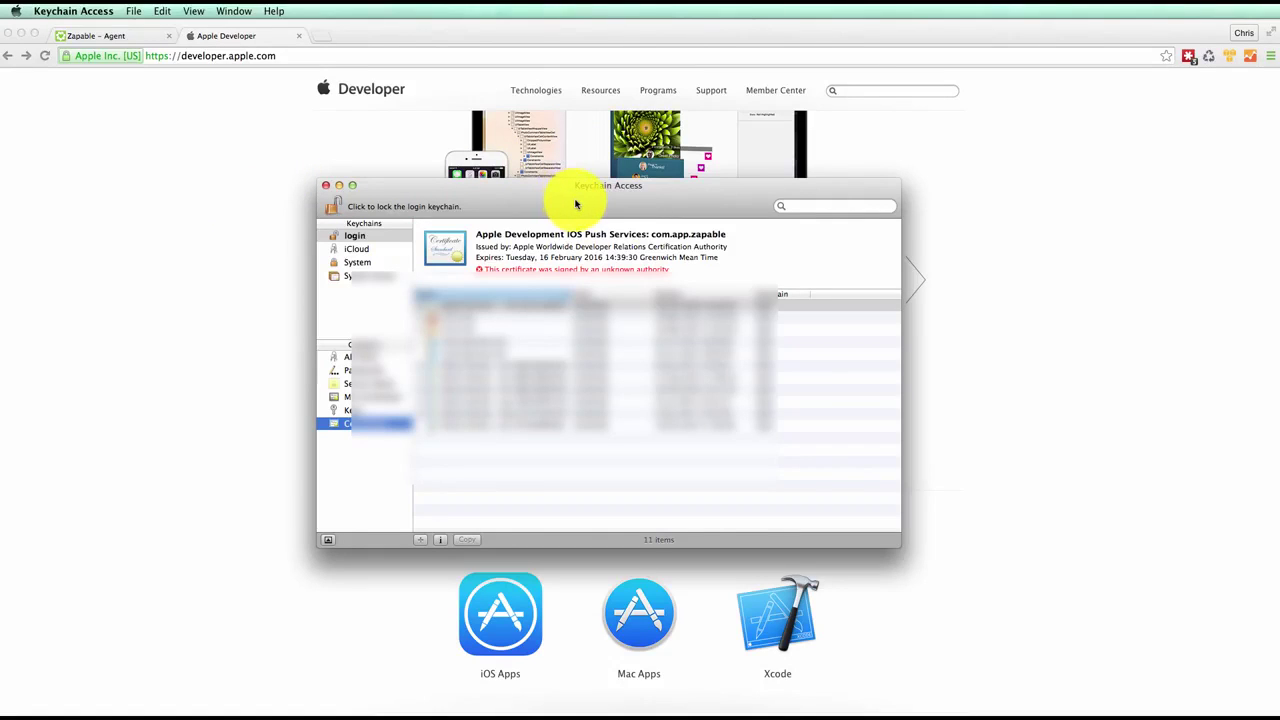
{"action": "left_click", "coordinate": [70, 12]}
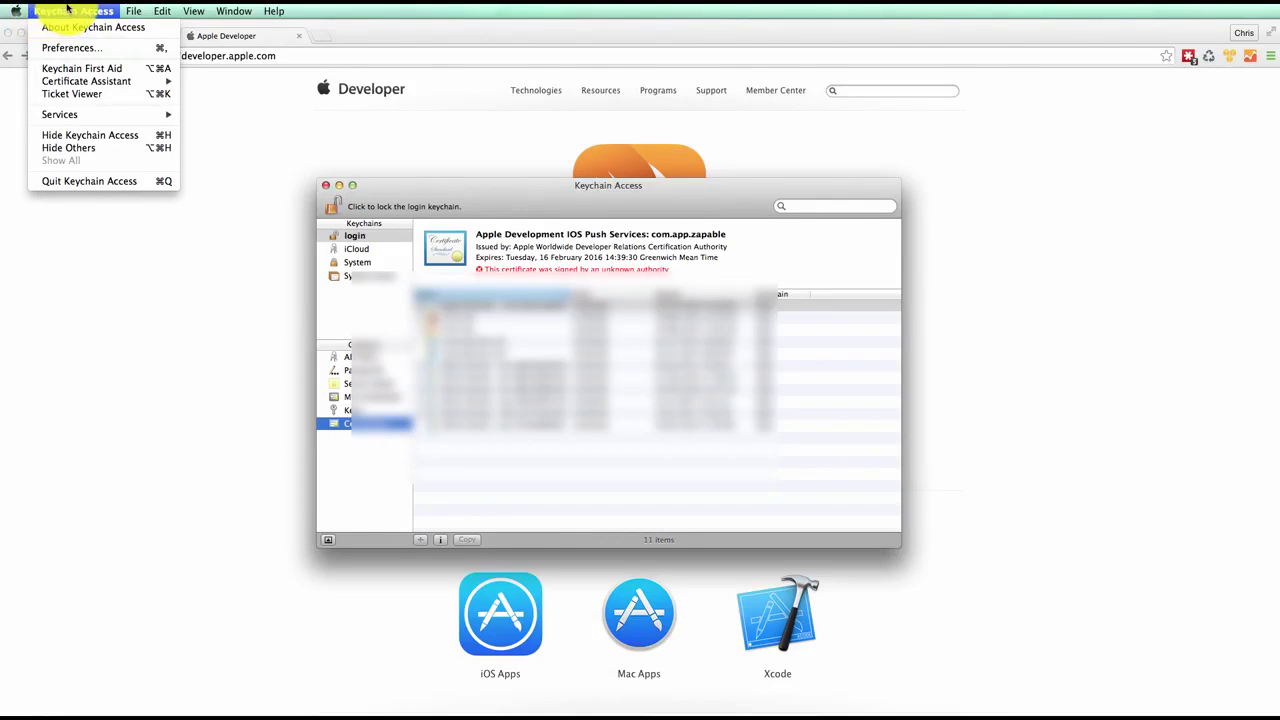
{"action": "mouse_move", "coordinate": [90, 81]}
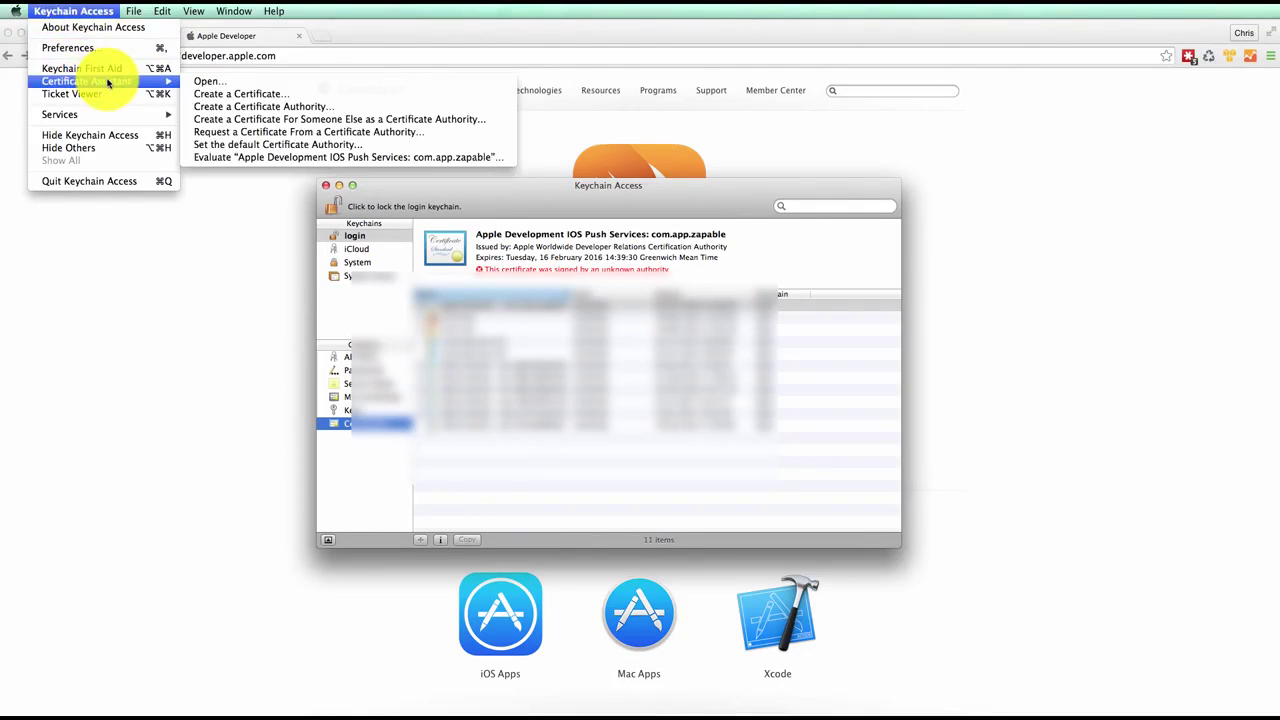
{"action": "left_click", "coordinate": [355, 135]}
- Enter the user's email address in the certificate request, set it to be saved to disk, and continue
{"action": "left_click", "coordinate": [864, 257]}
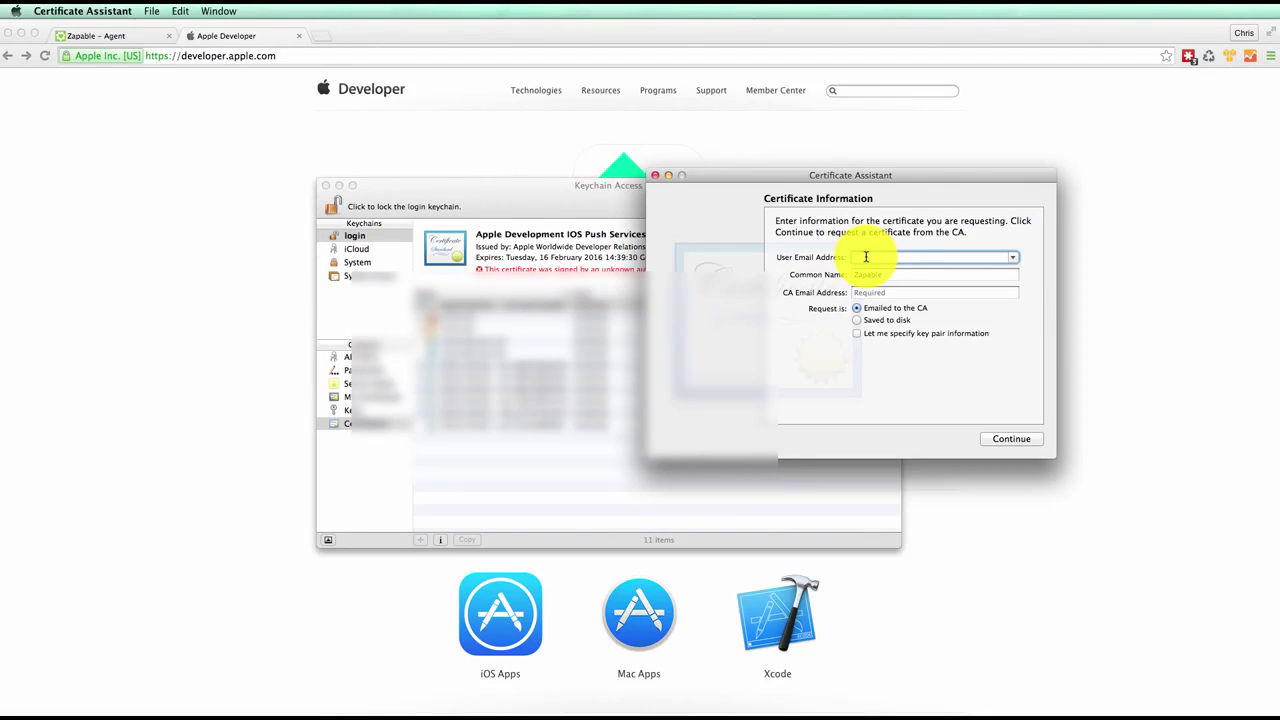
{"action": "left_click", "coordinate": [857, 320]}
{"action": "left_click", "coordinate": [1006, 438]}
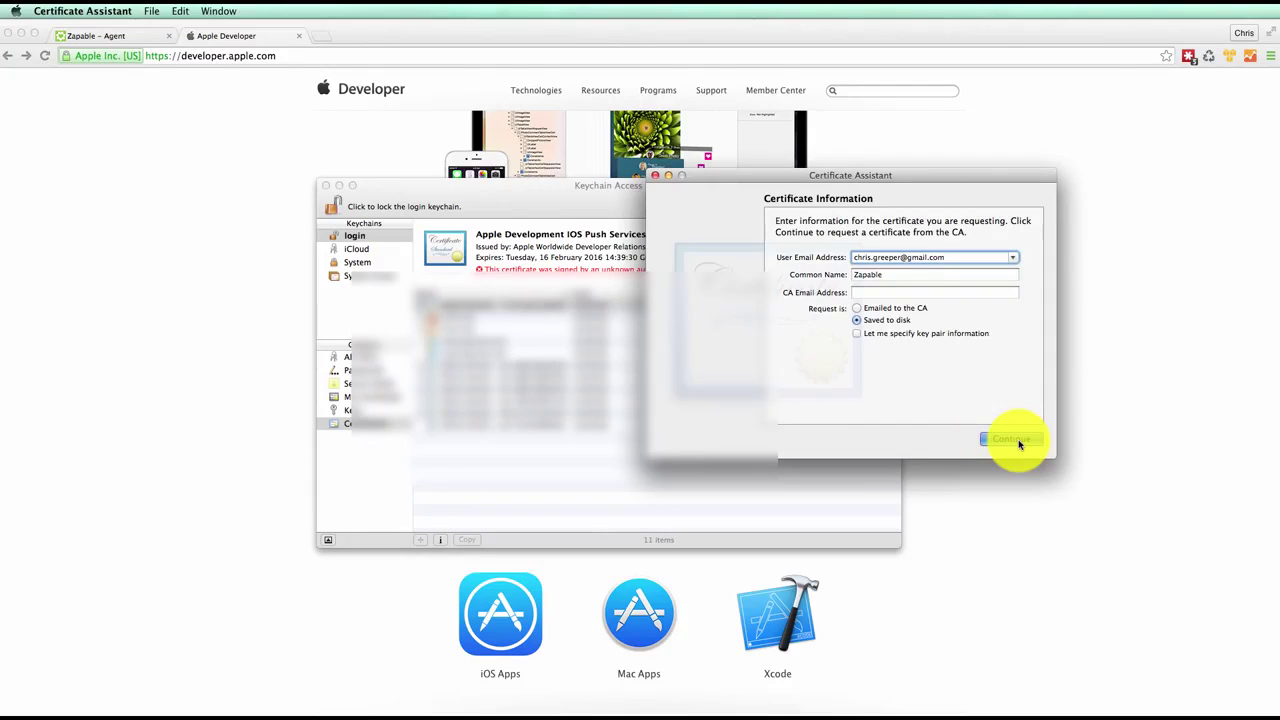
{"action": "left_click", "coordinate": [1015, 441]}
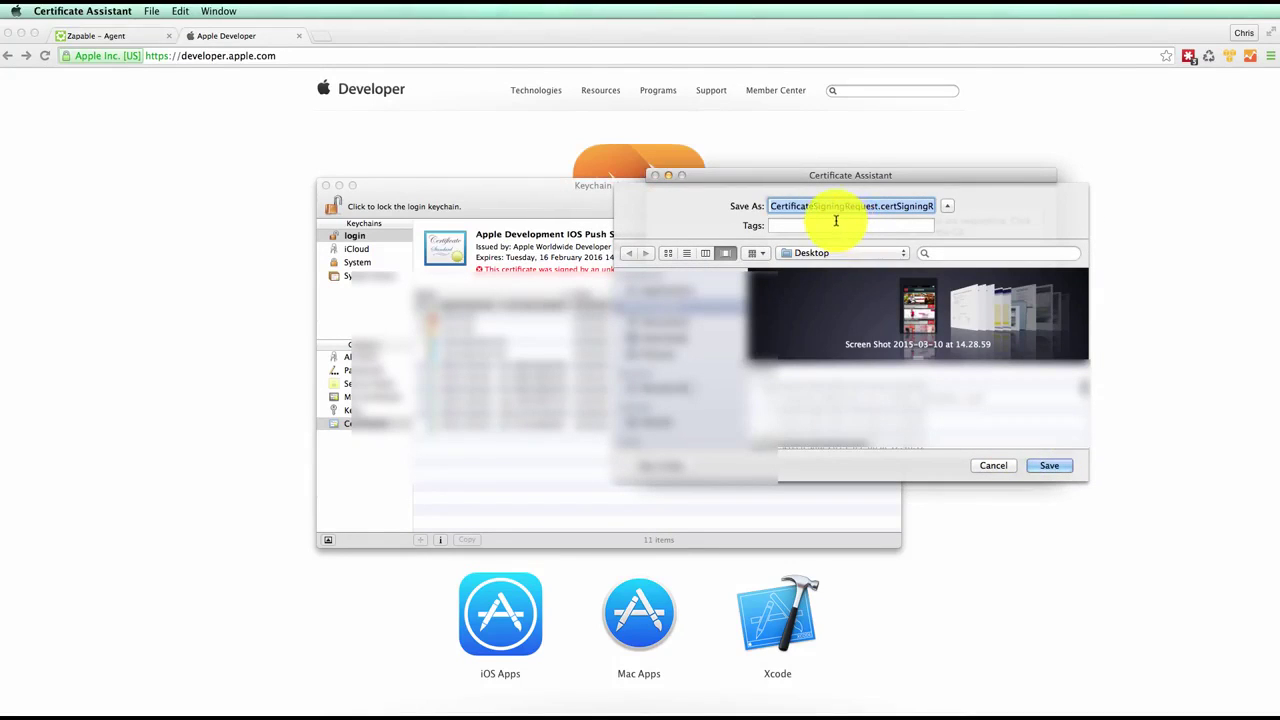
- Save the request to the Desktop as CertificateSigningRequest.certSigningRequest, then finish the assistant and close the Keychain Access window
{"action": "left_click", "coordinate": [860, 207]}
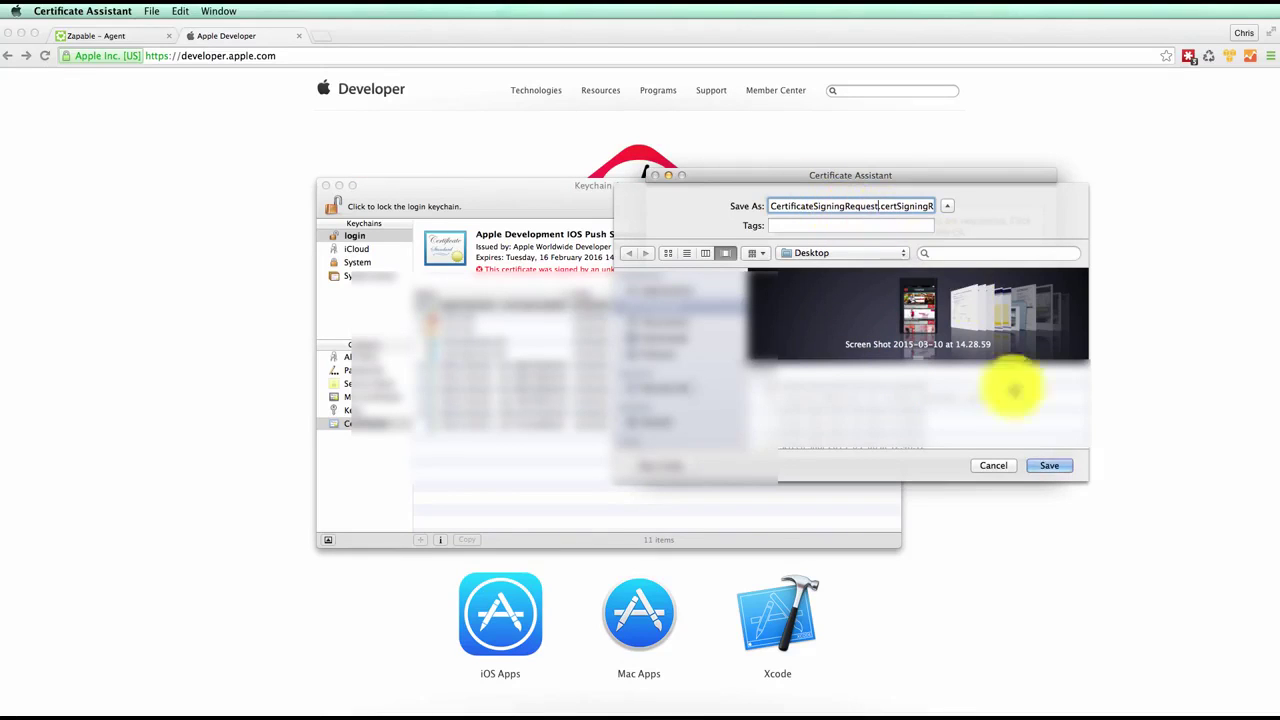
{"action": "left_click", "coordinate": [1050, 468]}
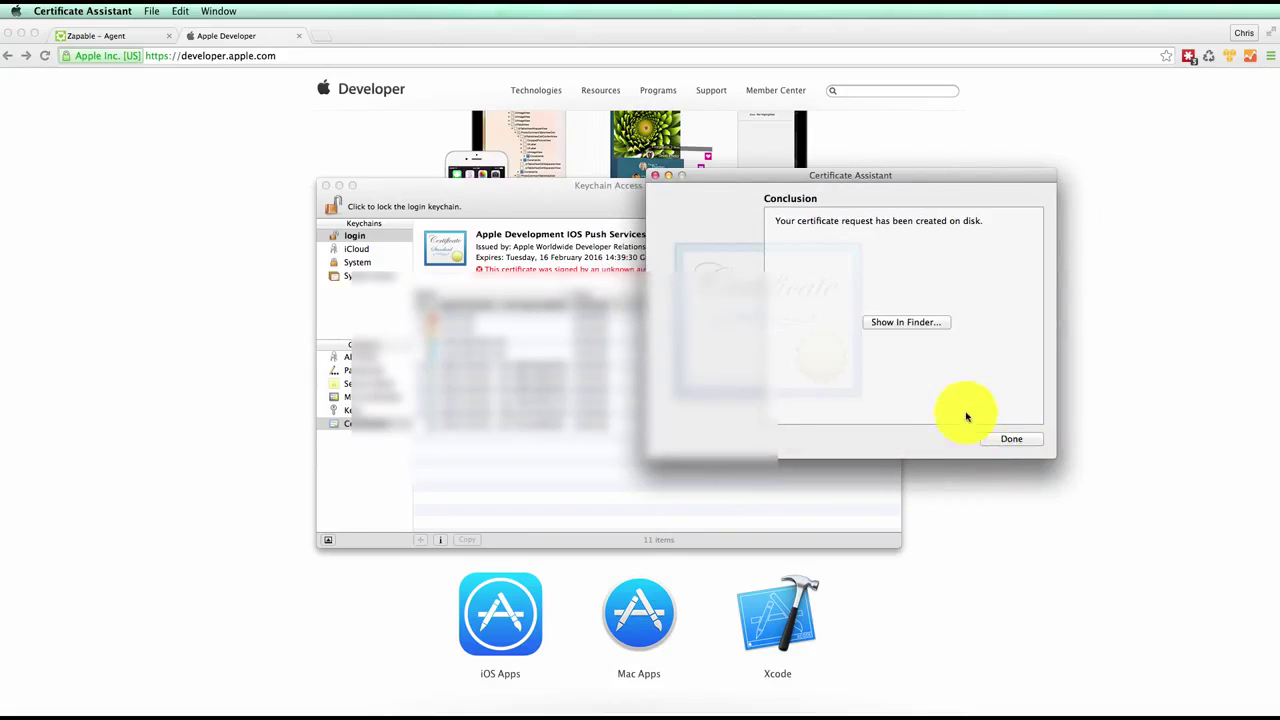
{"action": "left_click", "coordinate": [1022, 443]}
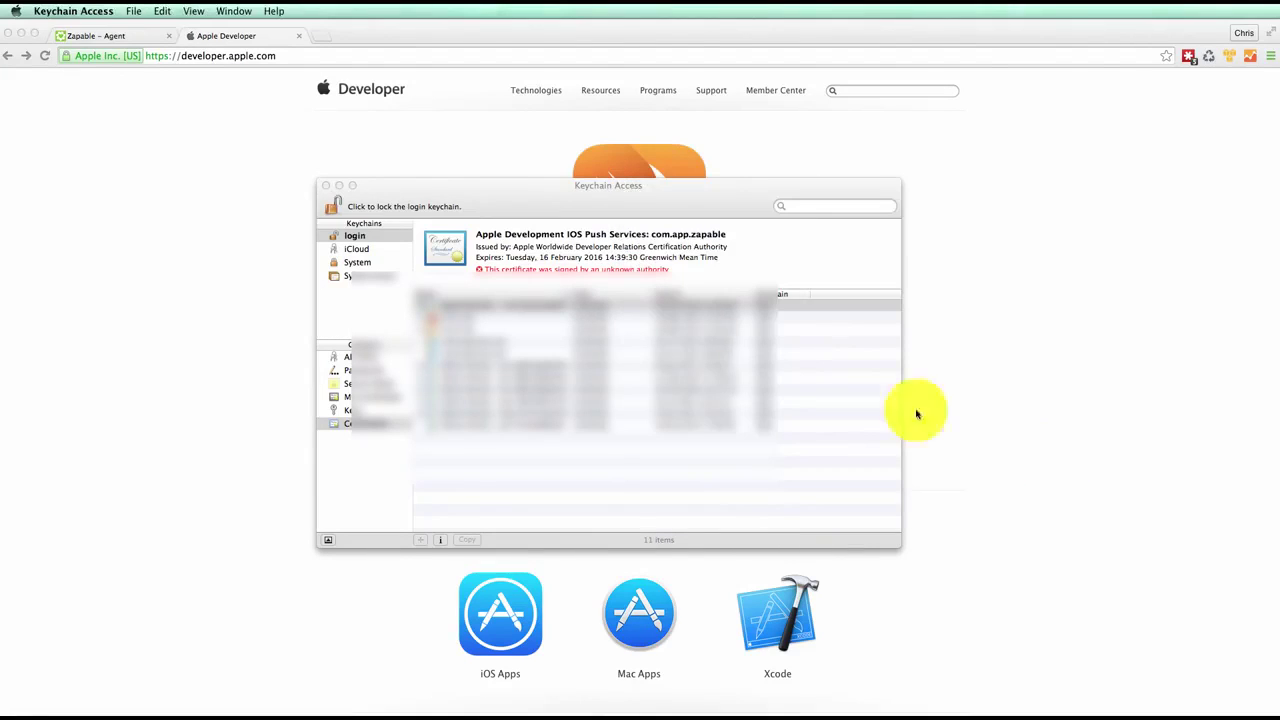
{"action": "left_click", "coordinate": [324, 186]}
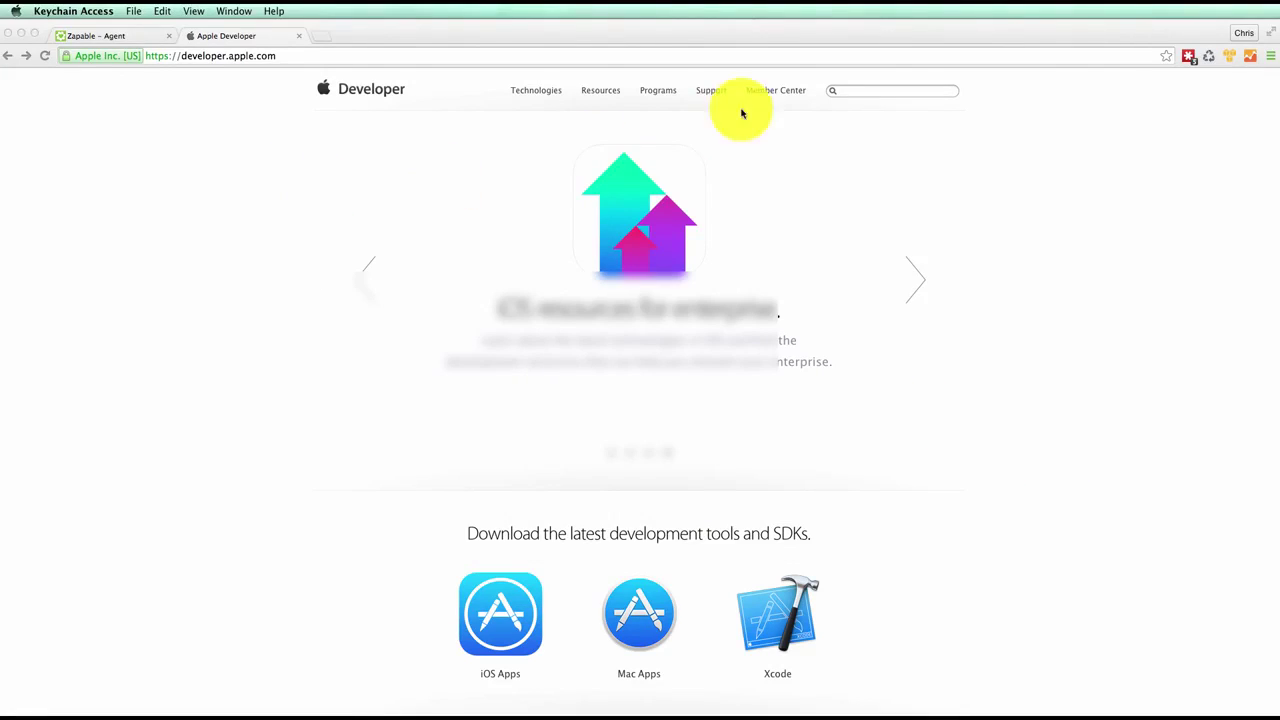
- Open Certificates, Identifiers & Profiles in the Apple Developer Member Center
{"action": "left_click", "coordinate": [781, 117]}
{"action": "left_click", "coordinate": [781, 100]}
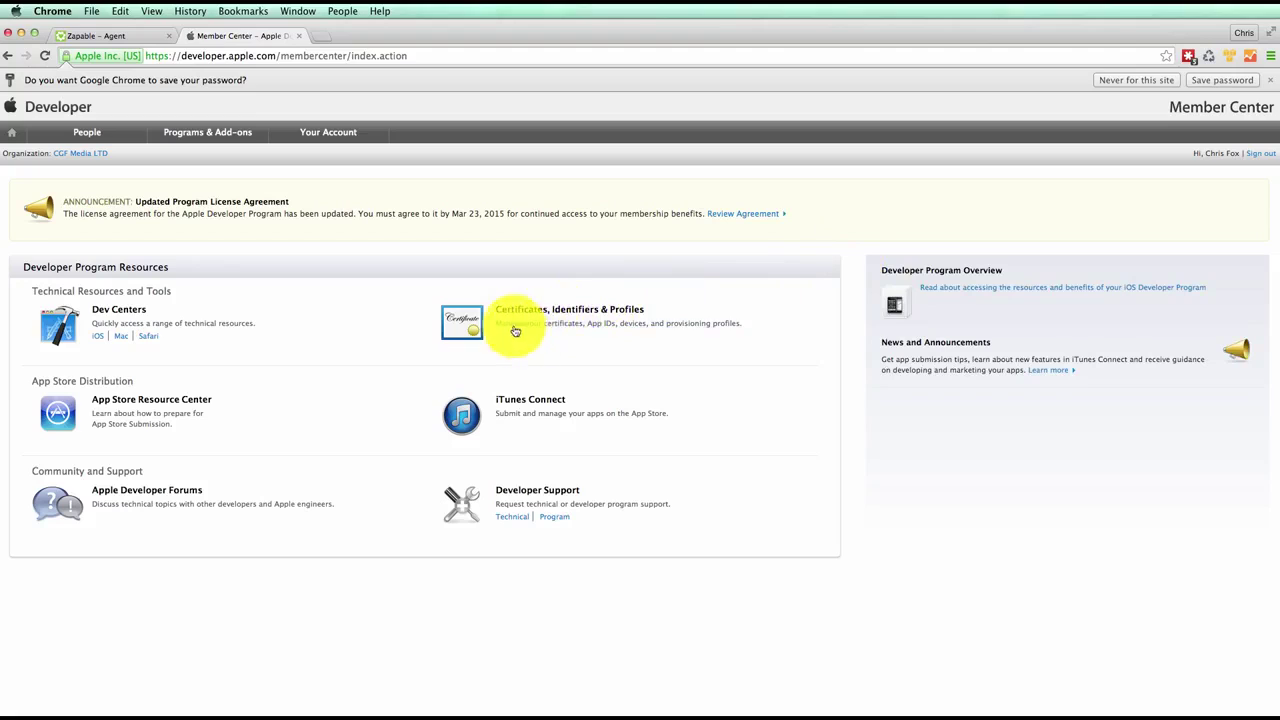
{"action": "left_click", "coordinate": [593, 330]}
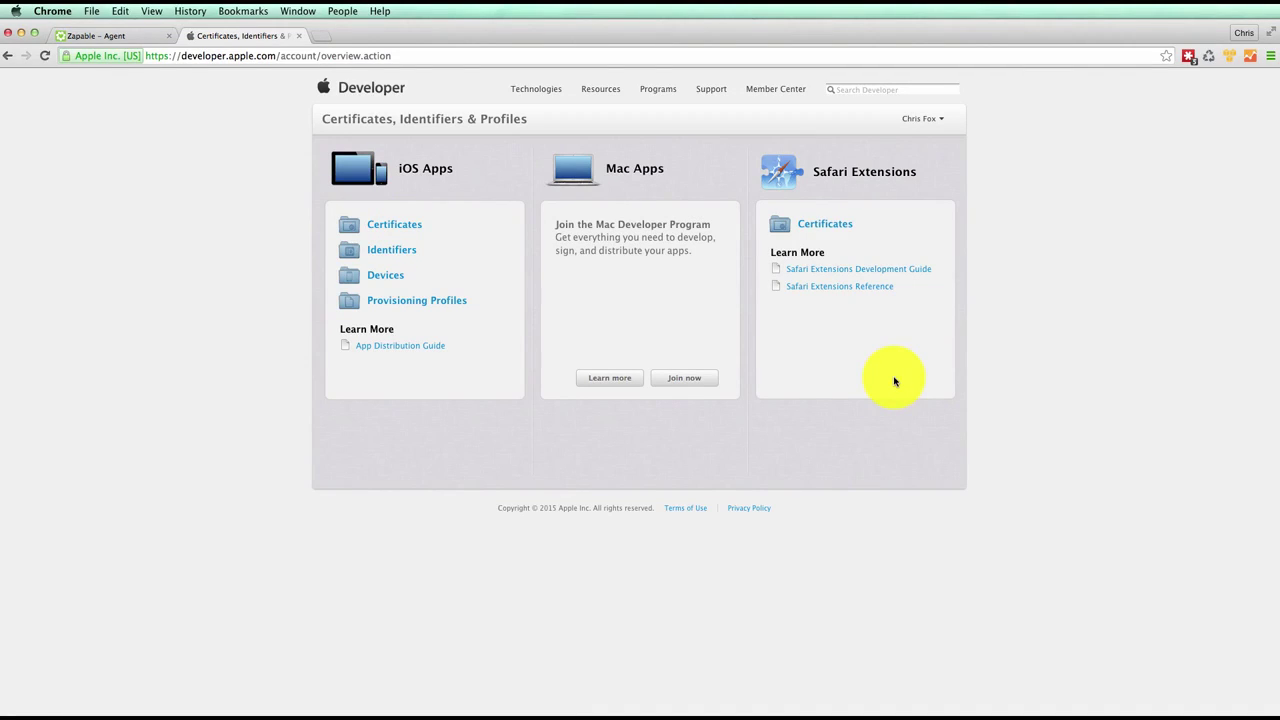
- Show the development certificates for iOS apps, with the browser in full screen
{"action": "left_click", "coordinate": [407, 230]}
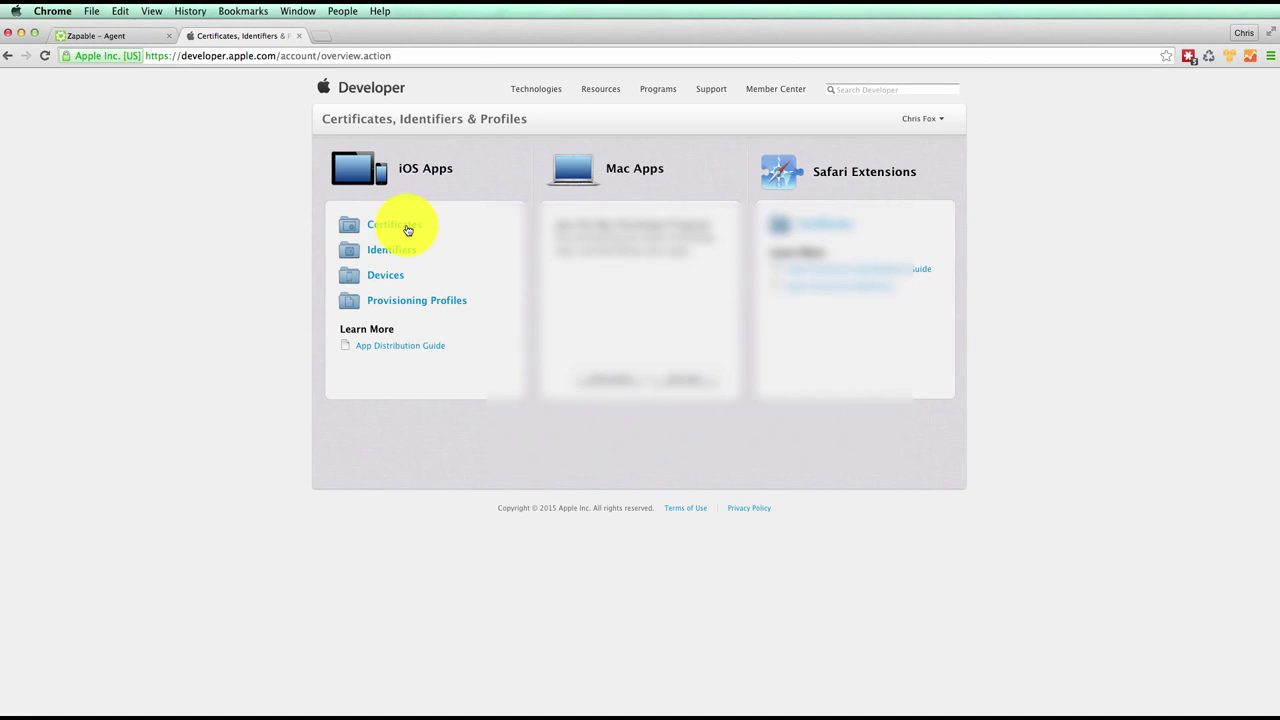
{"action": "key", "text": "ctrl+super+f"}
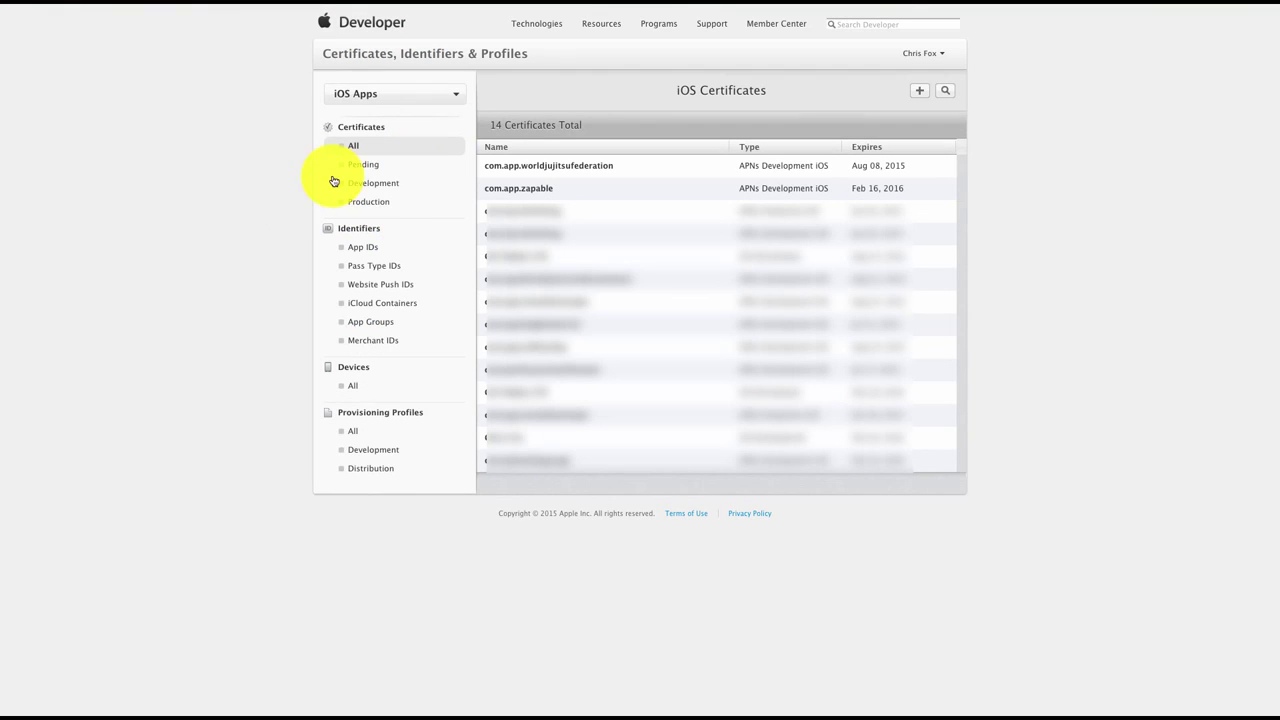
{"action": "left_click", "coordinate": [390, 188]}
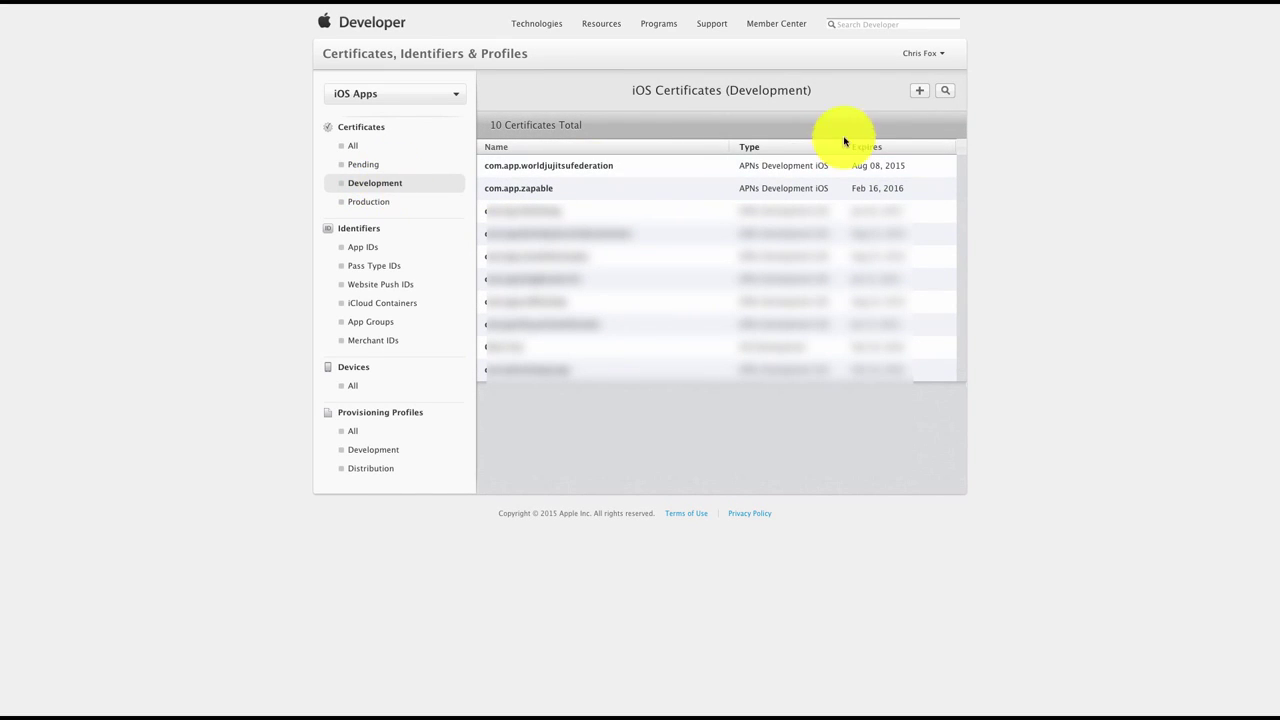
- Add a new certificate of type iOS App Development and continue to the signing request instructions
{"action": "left_click", "coordinate": [919, 92]}
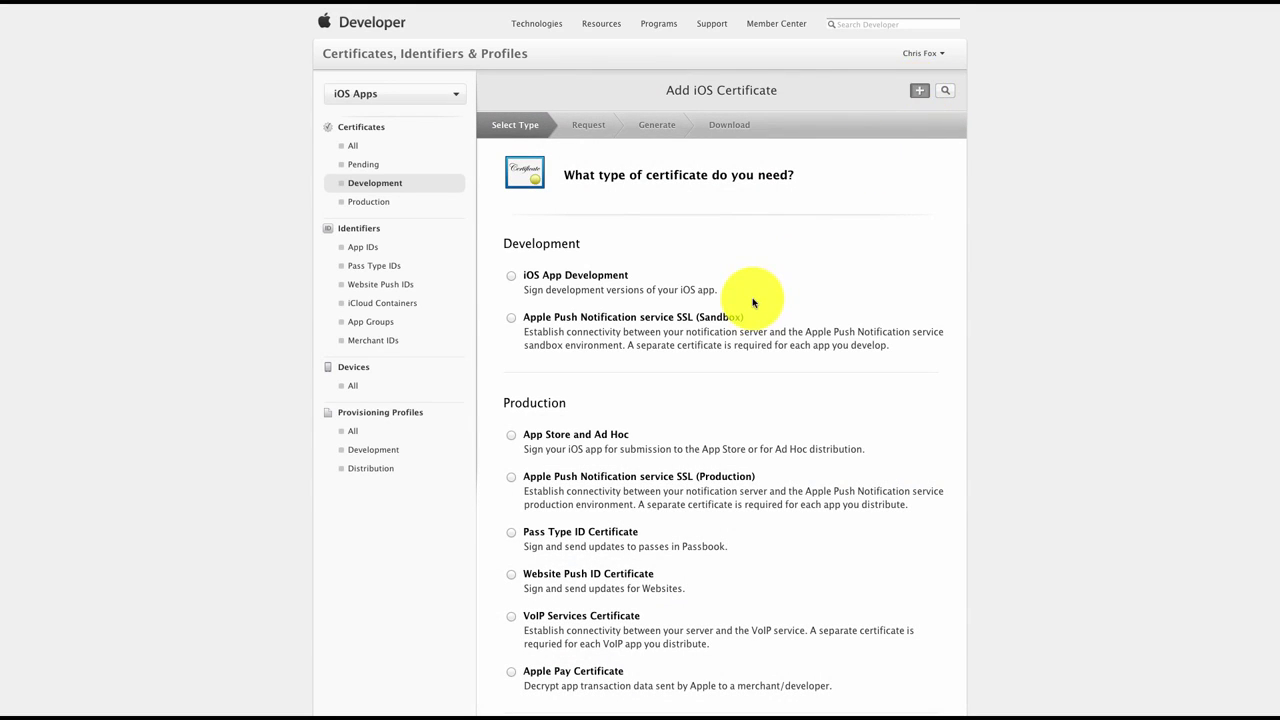
{"action": "scroll", "coordinate": [754, 302], "scroll_direction": "down", "scroll_amount": 1}
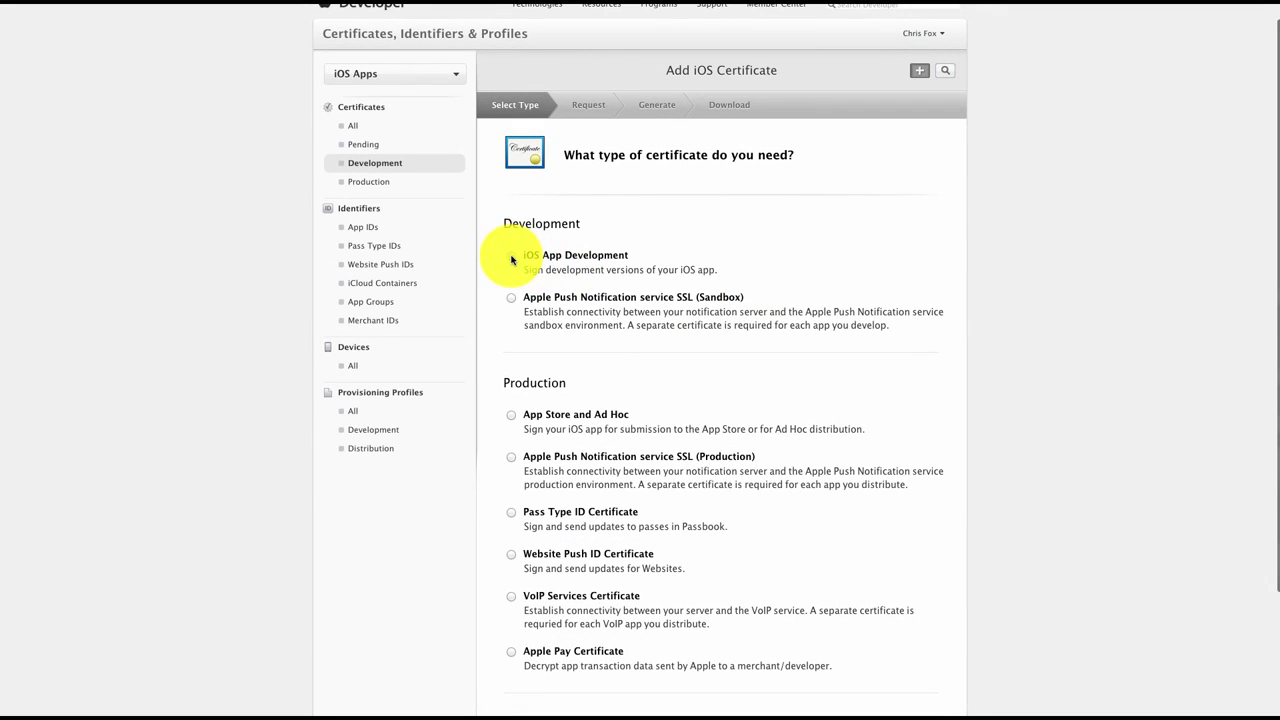
{"action": "left_click", "coordinate": [511, 259]}
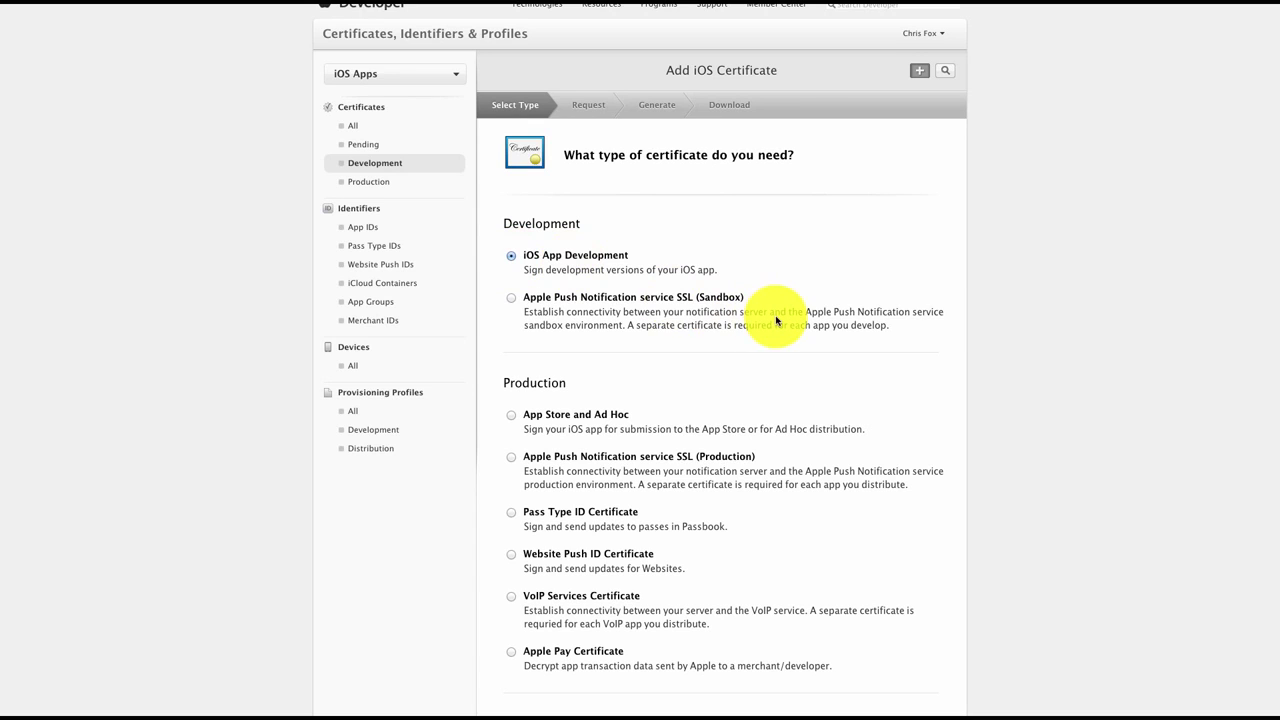
{"action": "scroll", "coordinate": [771, 320], "scroll_direction": "down", "scroll_amount": 5}
{"action": "left_click", "coordinate": [770, 668]}
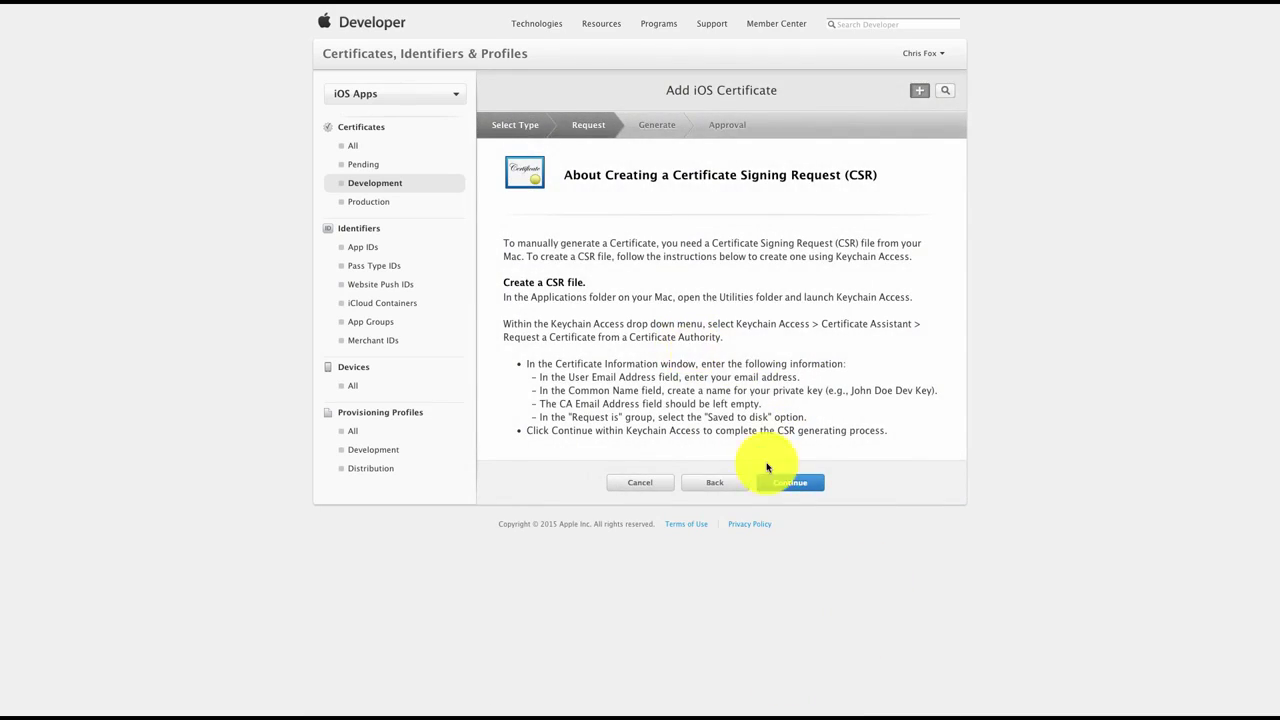
- Continue past the CSR instructions and choose CertificateSigningRequest.certSigningRequest from the Desktop as the CSR file
{"action": "left_click_drag", "start_coordinate": [501, 284], "coordinate": [580, 283]}
{"action": "left_click", "coordinate": [583, 283]}
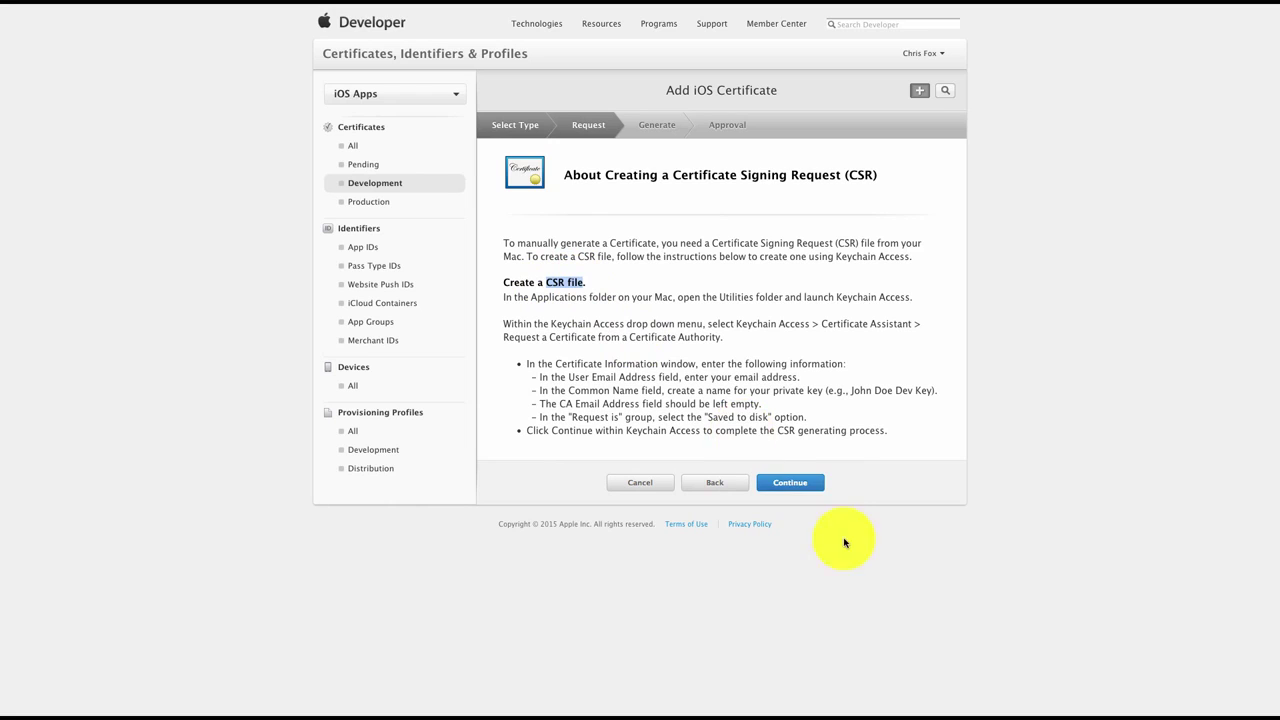
{"action": "left_click", "coordinate": [794, 485]}
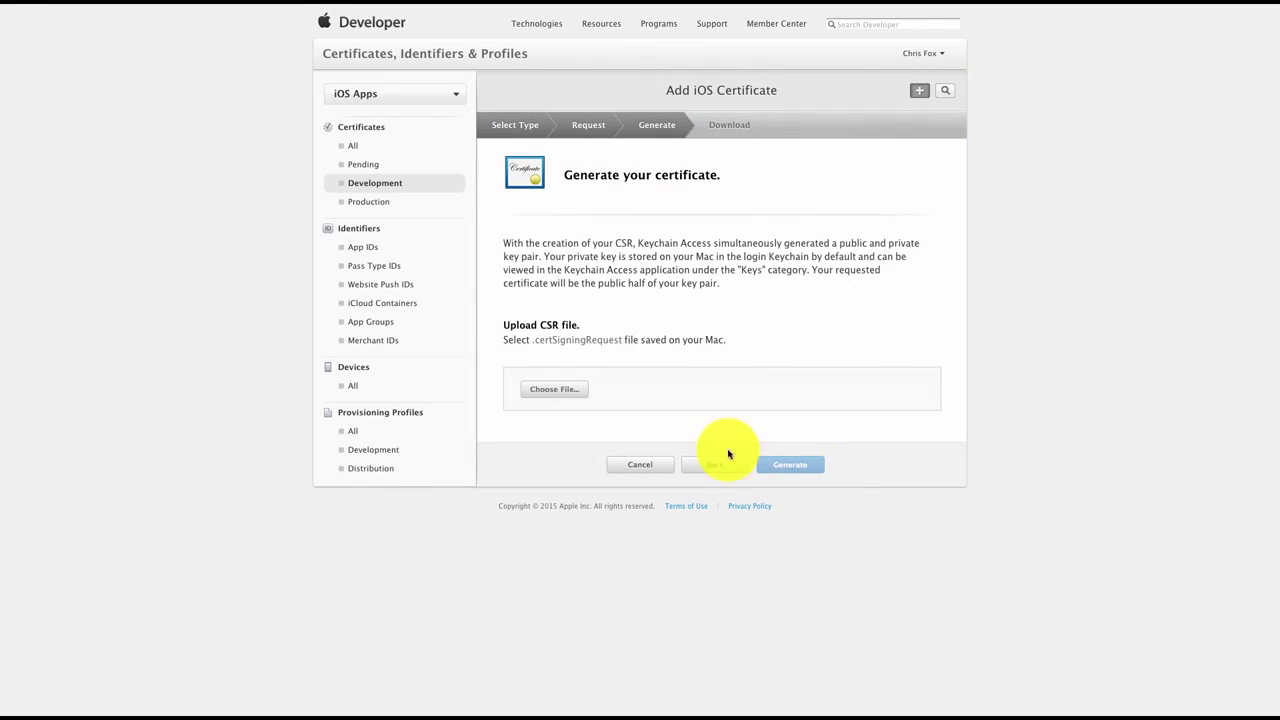
{"action": "left_click", "coordinate": [554, 390]}
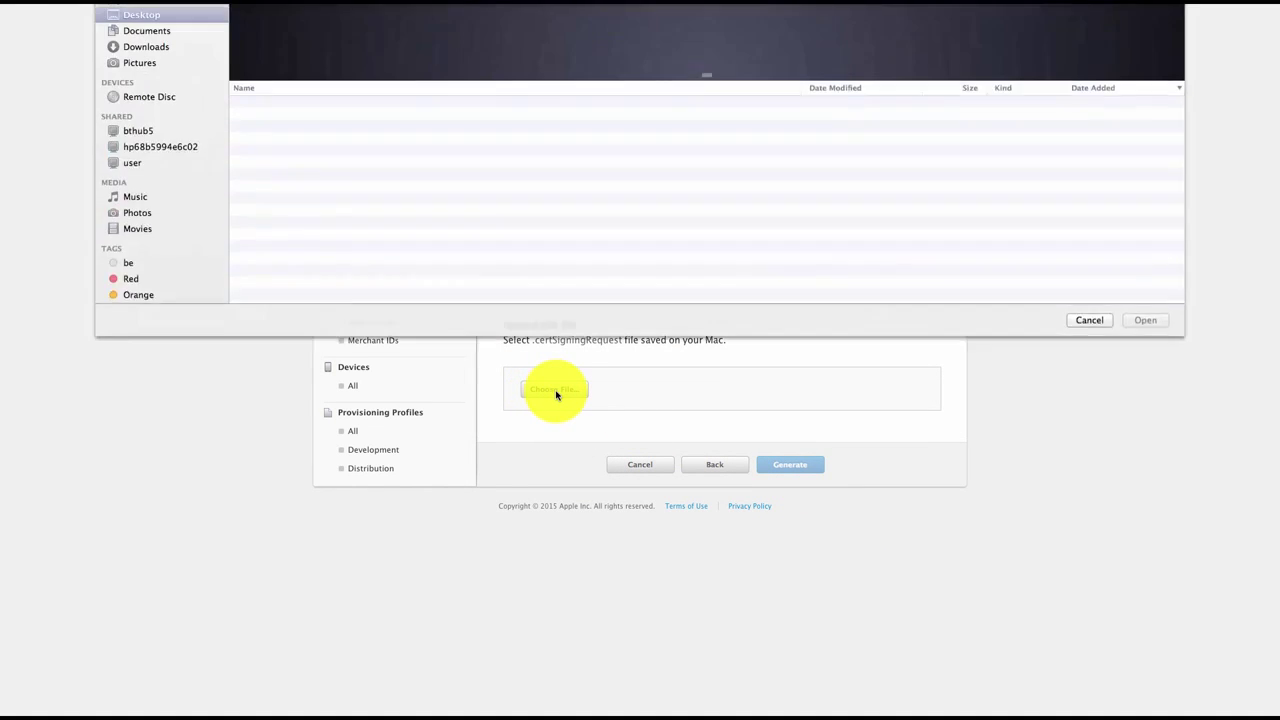
{"action": "left_click", "coordinate": [416, 175]}
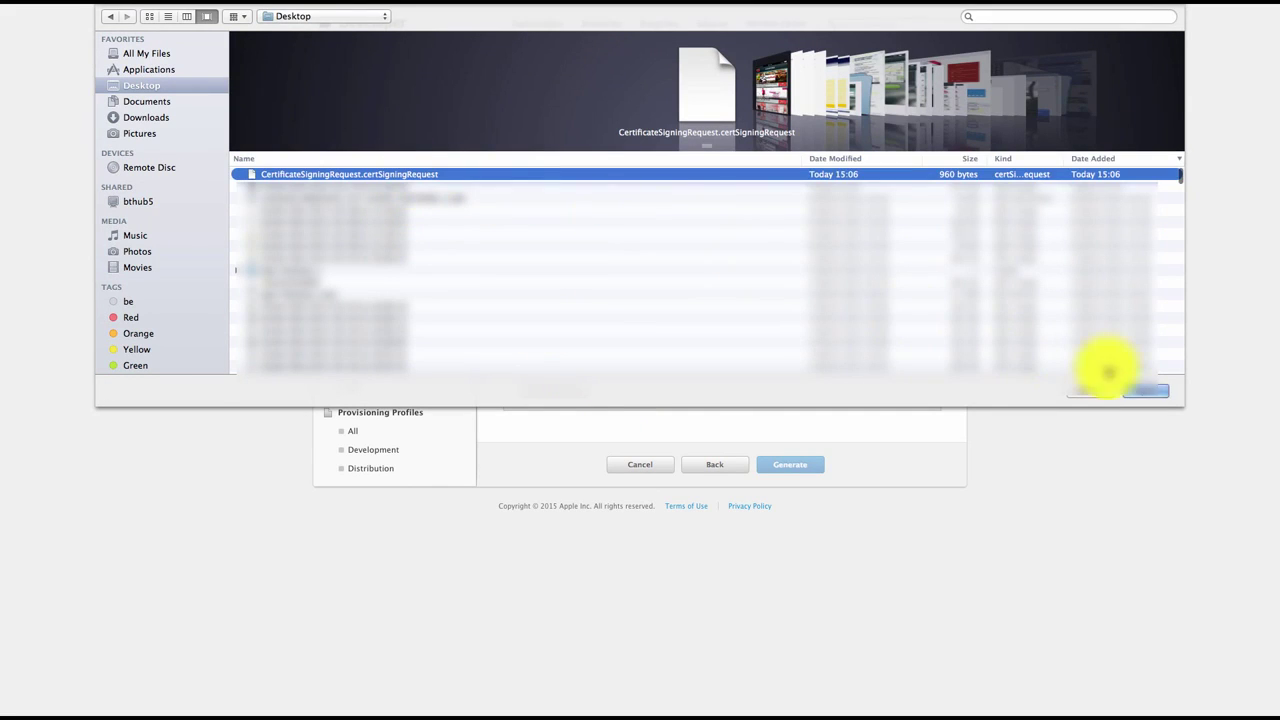
{"action": "left_click", "coordinate": [1146, 391]}
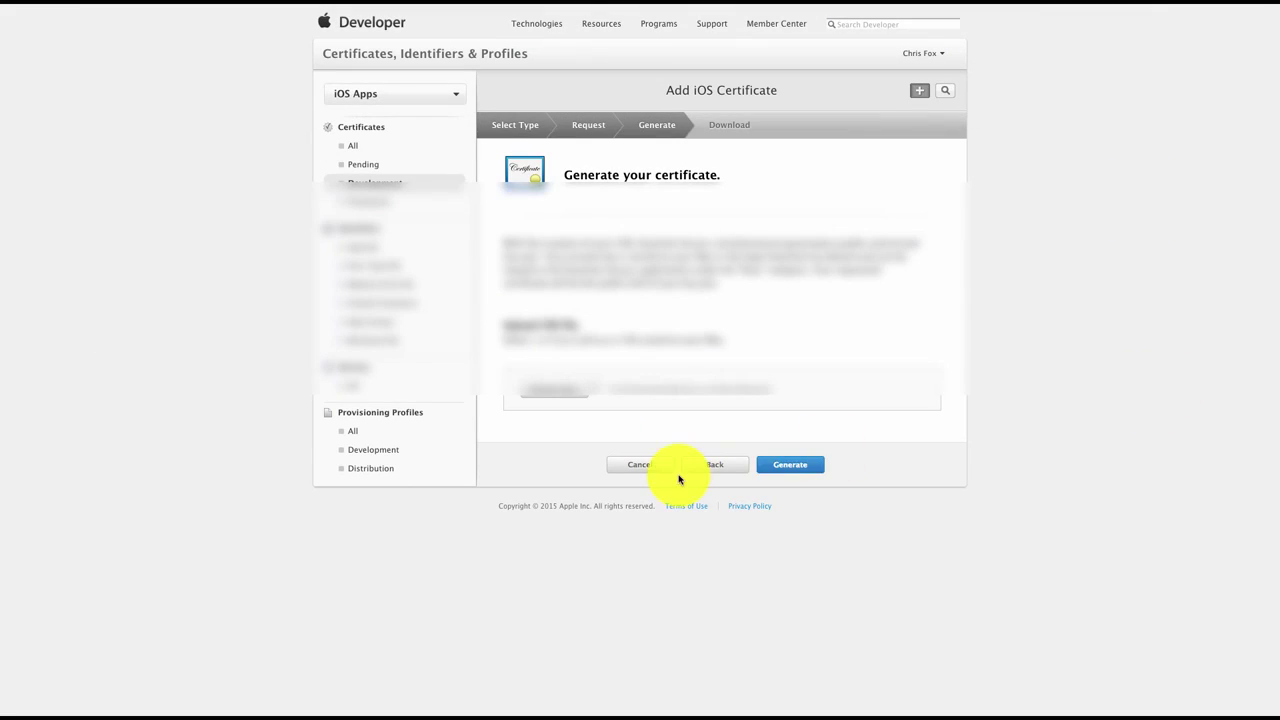
- Generate and download the iOS development certificate, then return to the development certificates list
{"action": "left_click", "coordinate": [786, 466]}
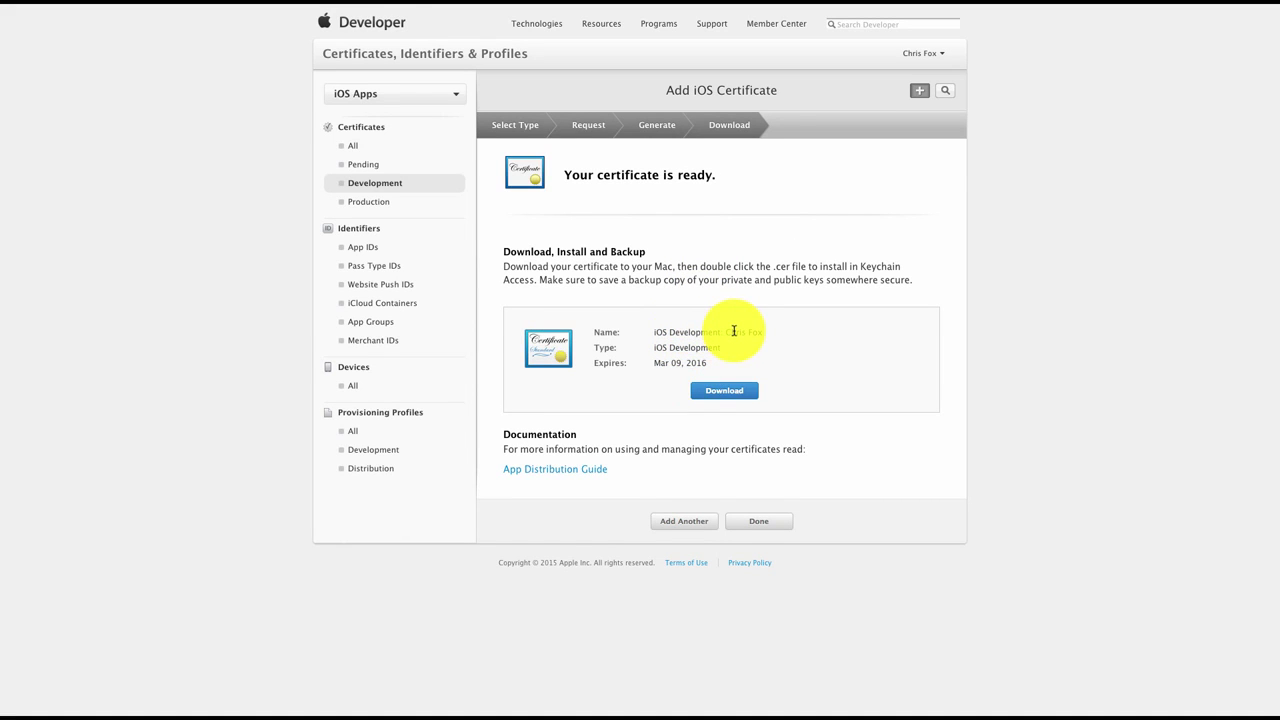
{"action": "left_click", "coordinate": [725, 393]}
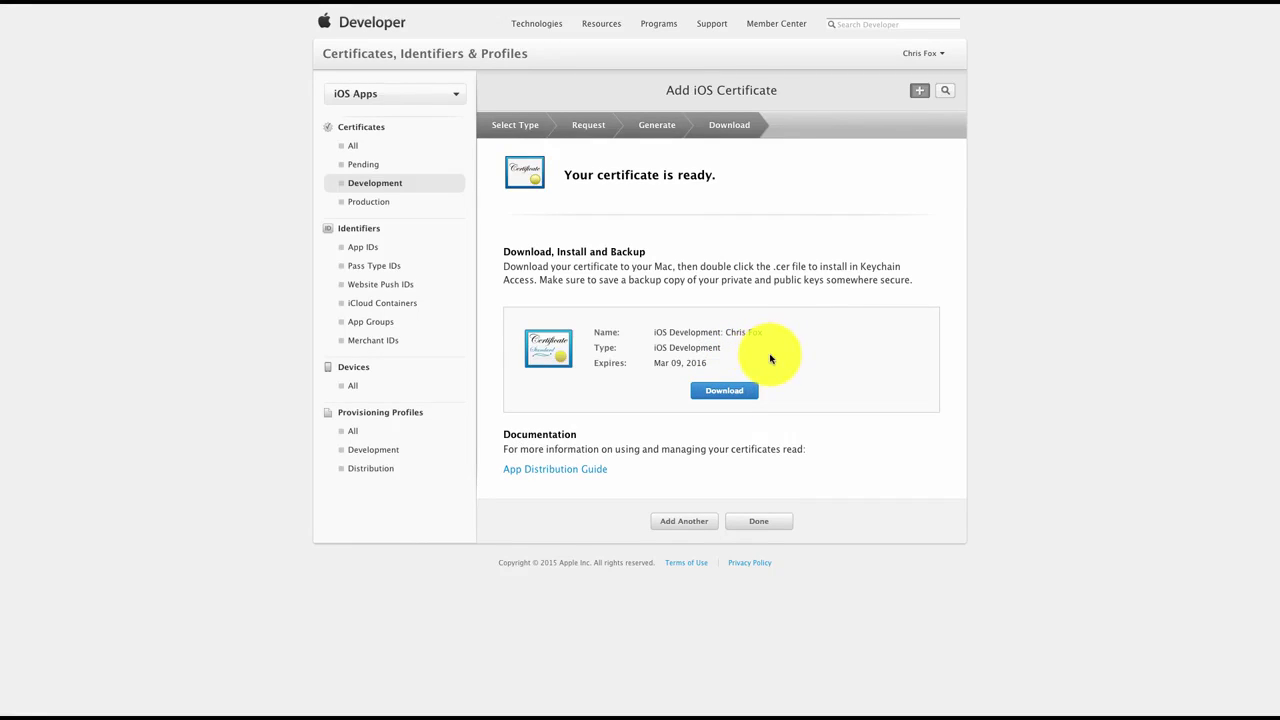
{"action": "left_click", "coordinate": [355, 187]}
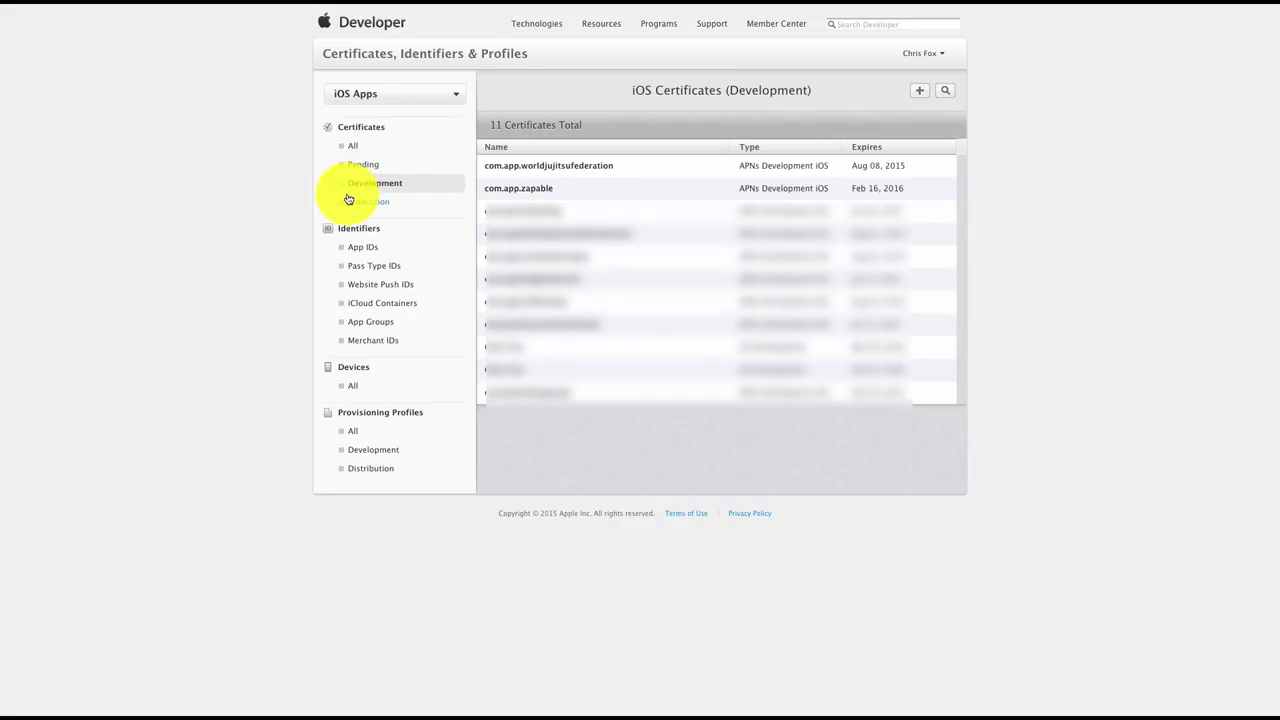
- Open the iOS App IDs, check the app's App Id in Zapable, and start registering a new App ID
{"action": "left_click", "coordinate": [368, 251]}
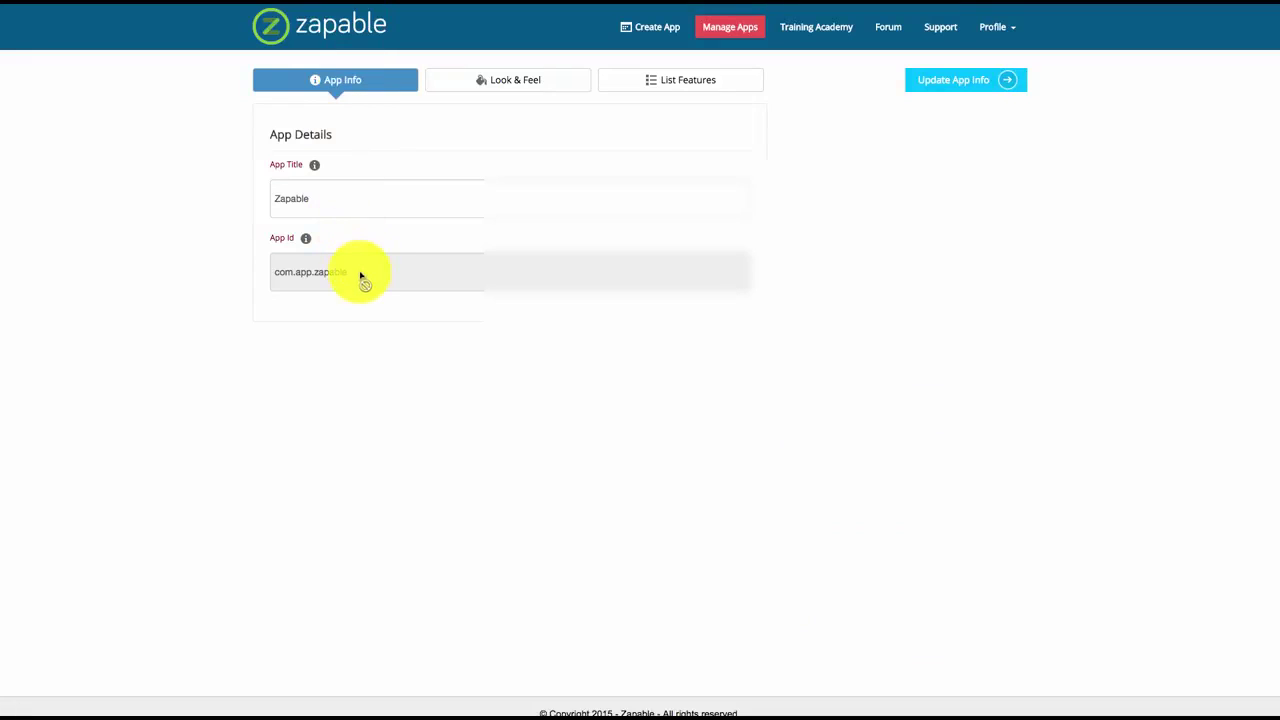
{"action": "left_click_drag", "start_coordinate": [361, 277], "coordinate": [274, 274]}
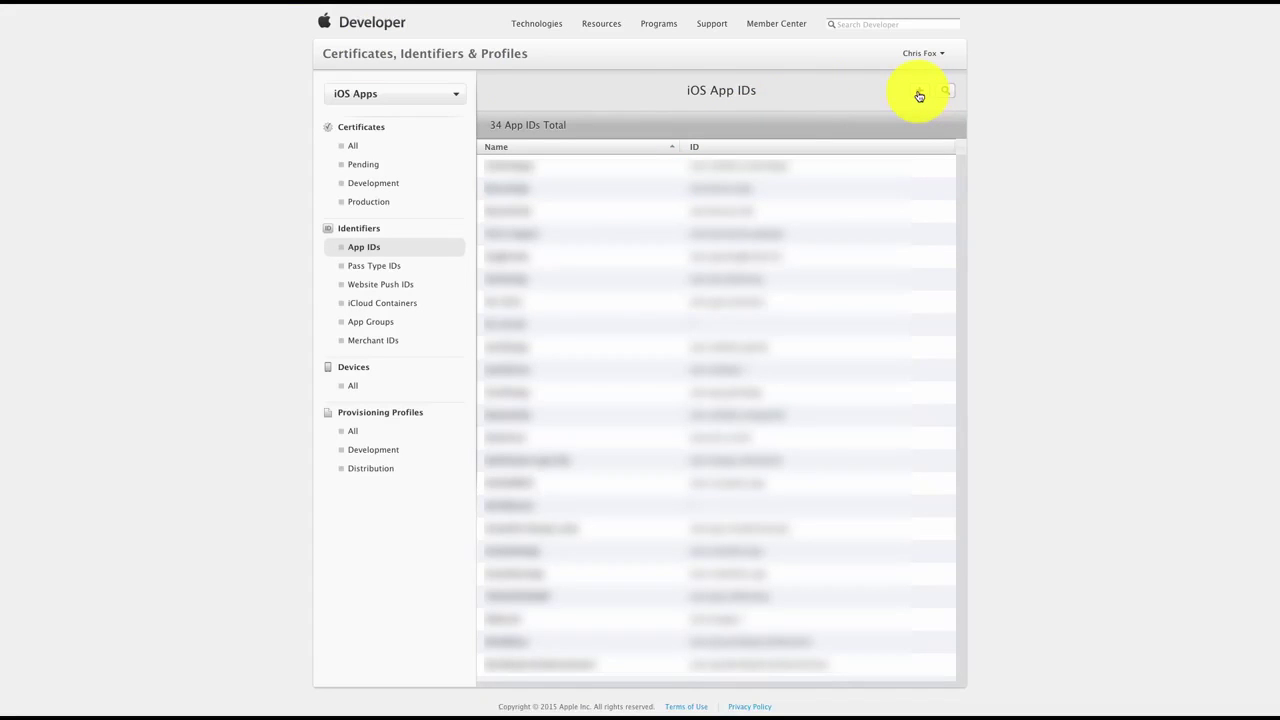
{"action": "left_click", "coordinate": [919, 95]}
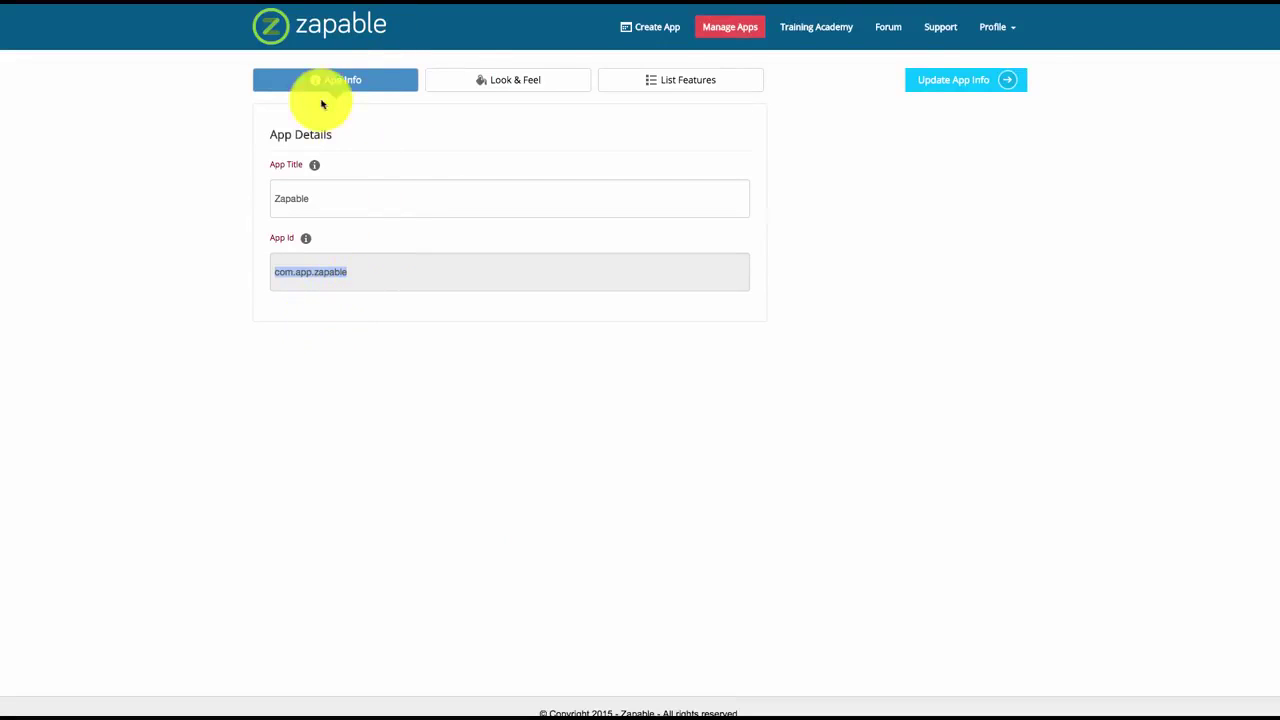
- Reopen the app's info page in Zapable from its managed apps and select the App Id com.app.zapable
{"action": "left_click", "coordinate": [342, 79]}
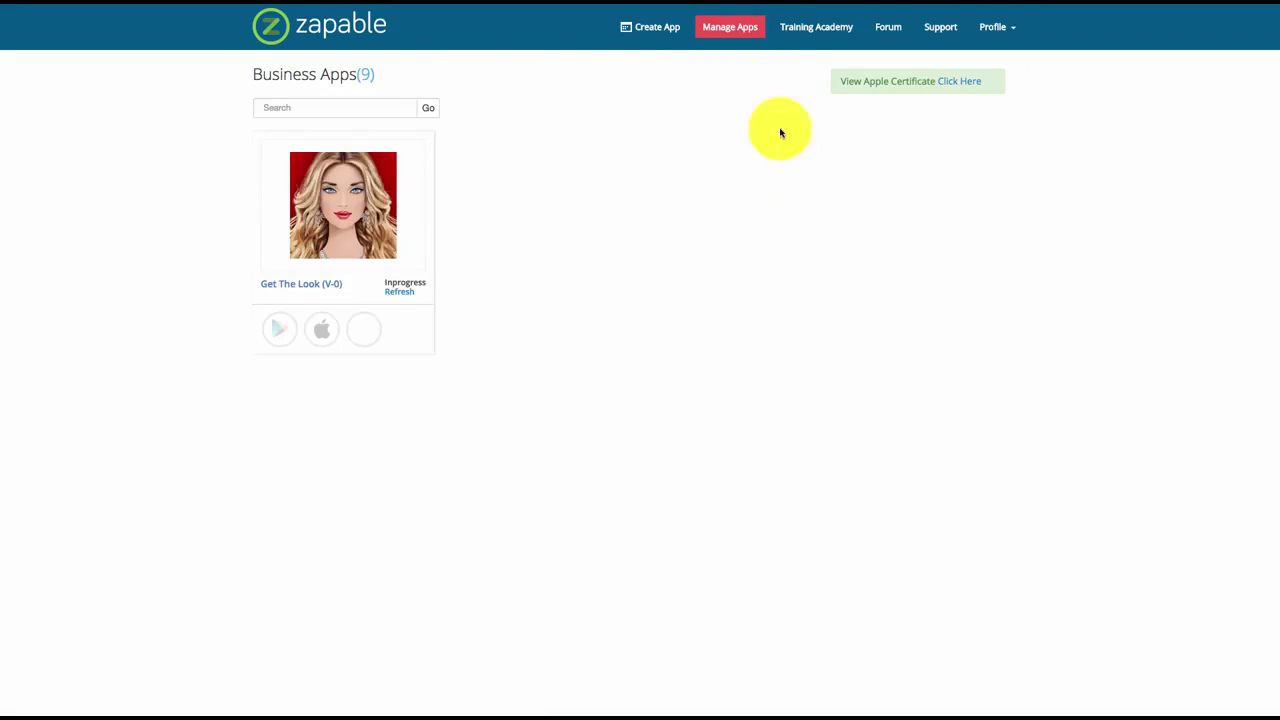
{"action": "mouse_move", "coordinate": [717, 243]}
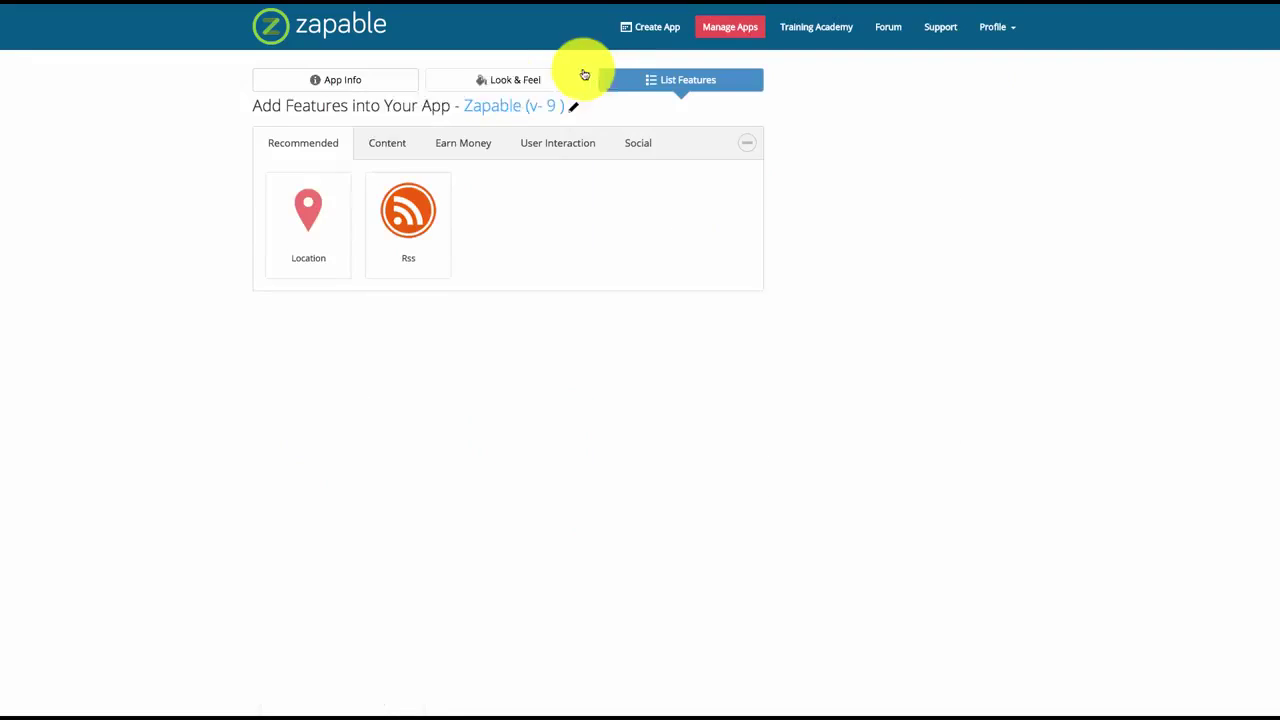
{"action": "left_click", "coordinate": [333, 83]}
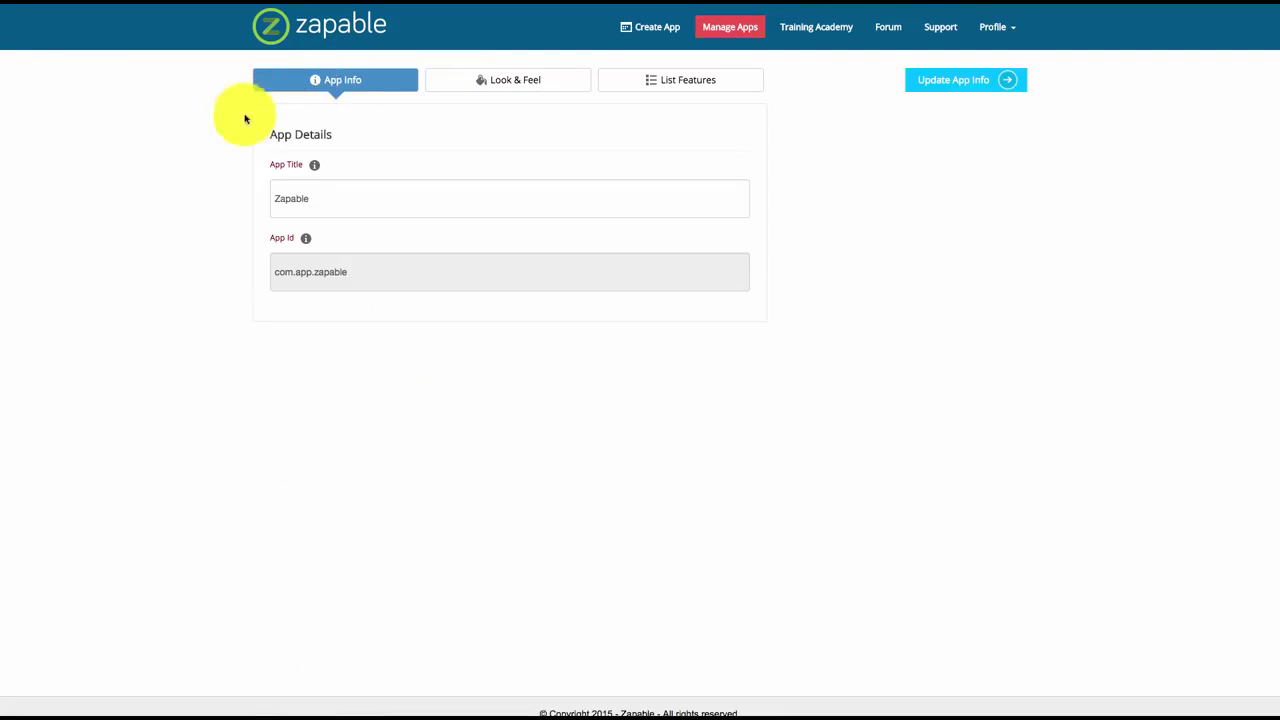
{"action": "left_click_drag", "start_coordinate": [374, 277], "coordinate": [276, 272]}
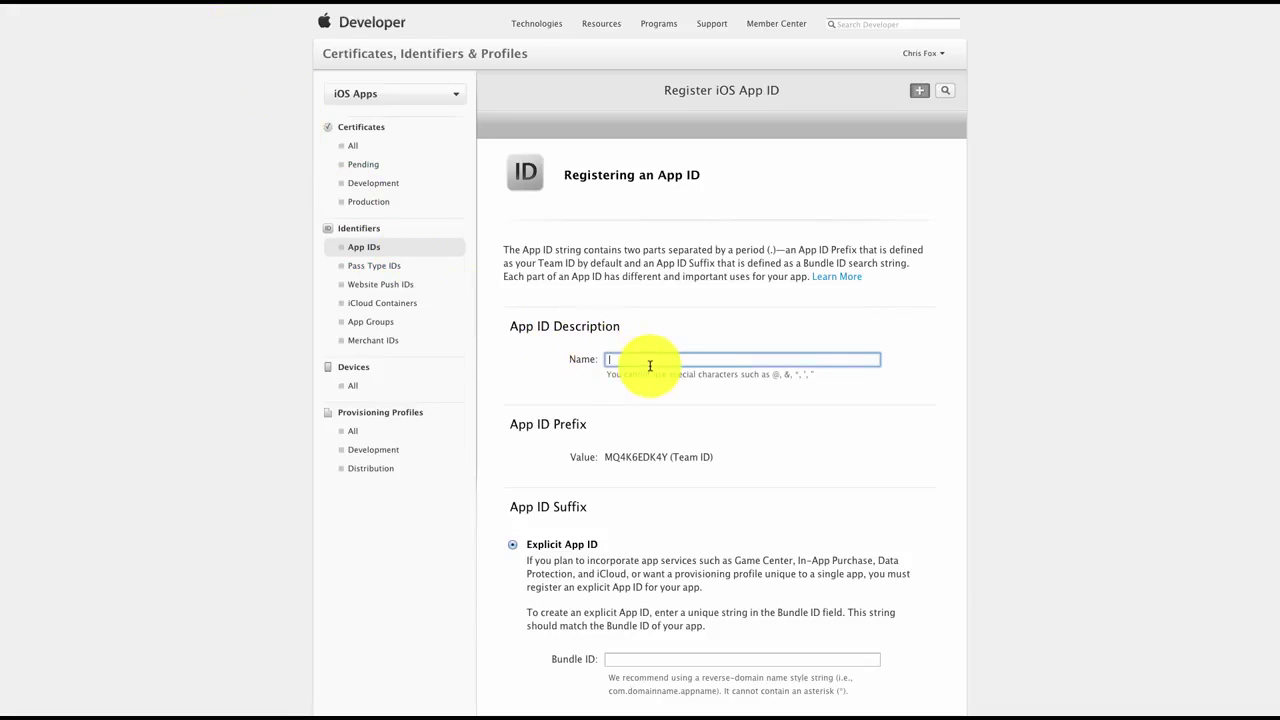
- Name the new App ID Zapable and set its explicit Bundle ID to com.app.zapable
{"action": "type", "text": "Zapable"}
{"action": "scroll", "coordinate": [694, 434], "scroll_direction": "down", "scroll_amount": 4}
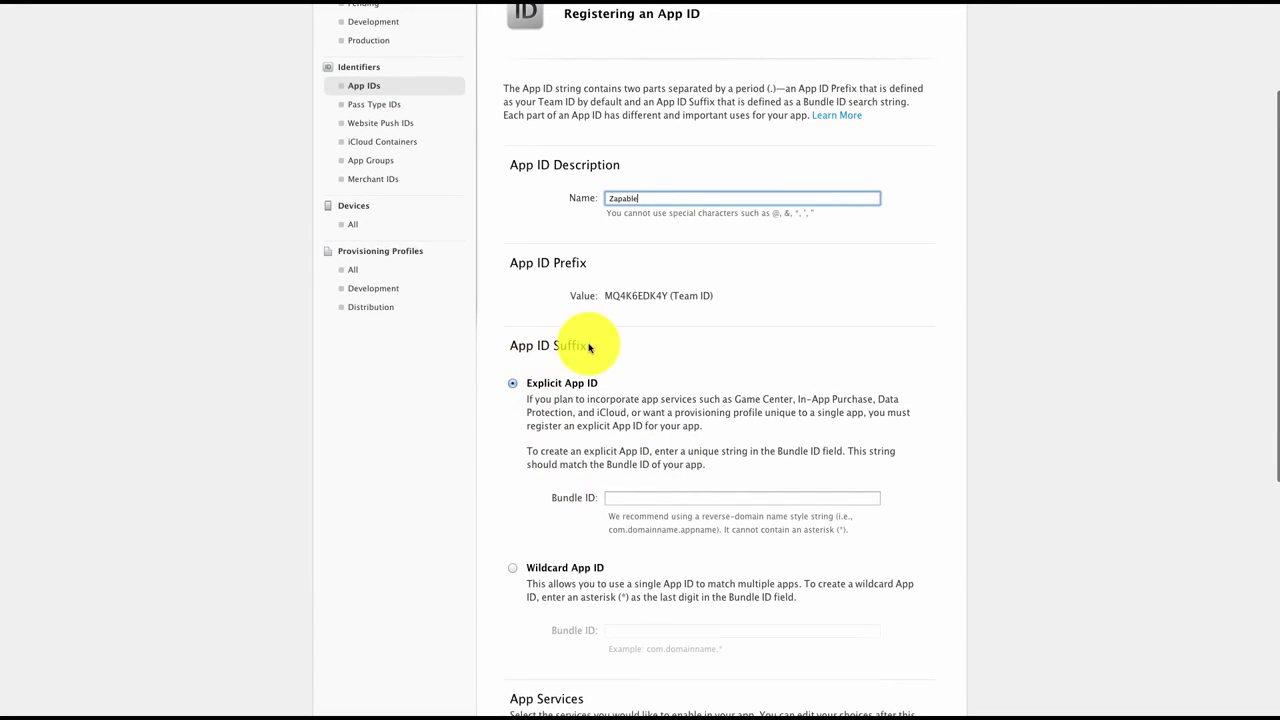
{"action": "left_click_drag", "start_coordinate": [509, 345], "coordinate": [594, 345]}
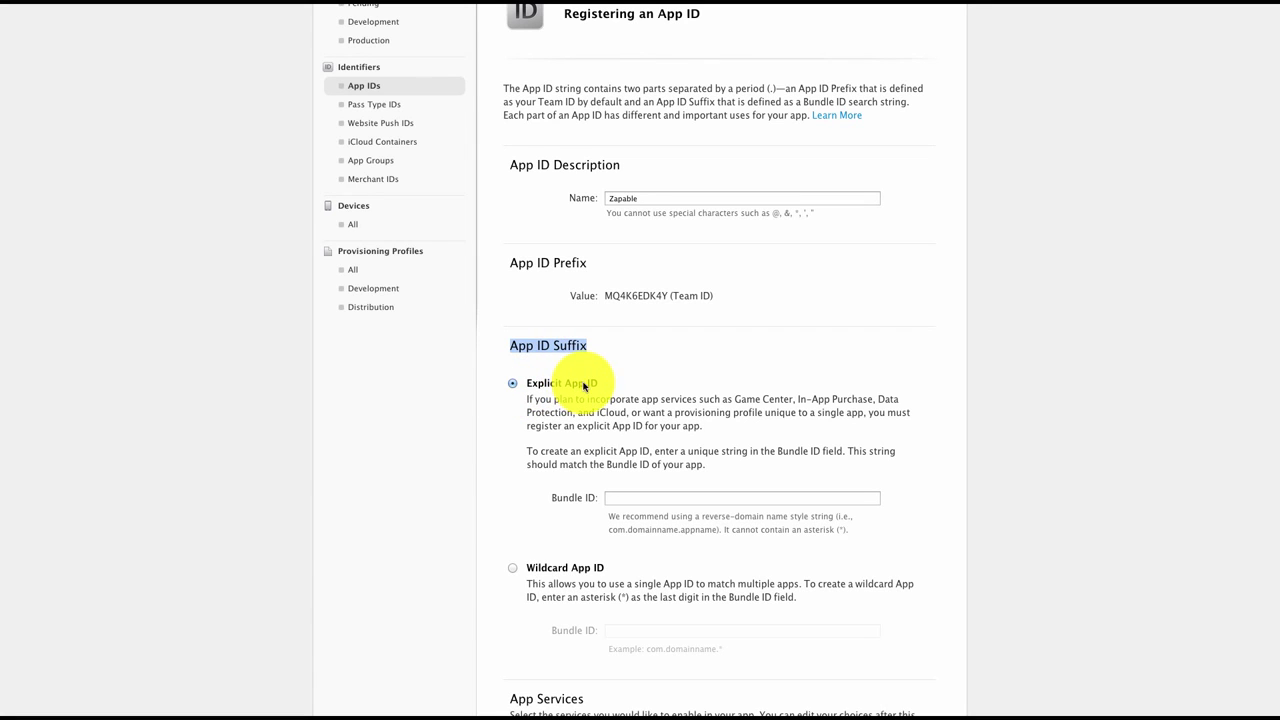
{"action": "left_click", "coordinate": [626, 495]}
{"action": "type", "text": "com.app.zapable"}
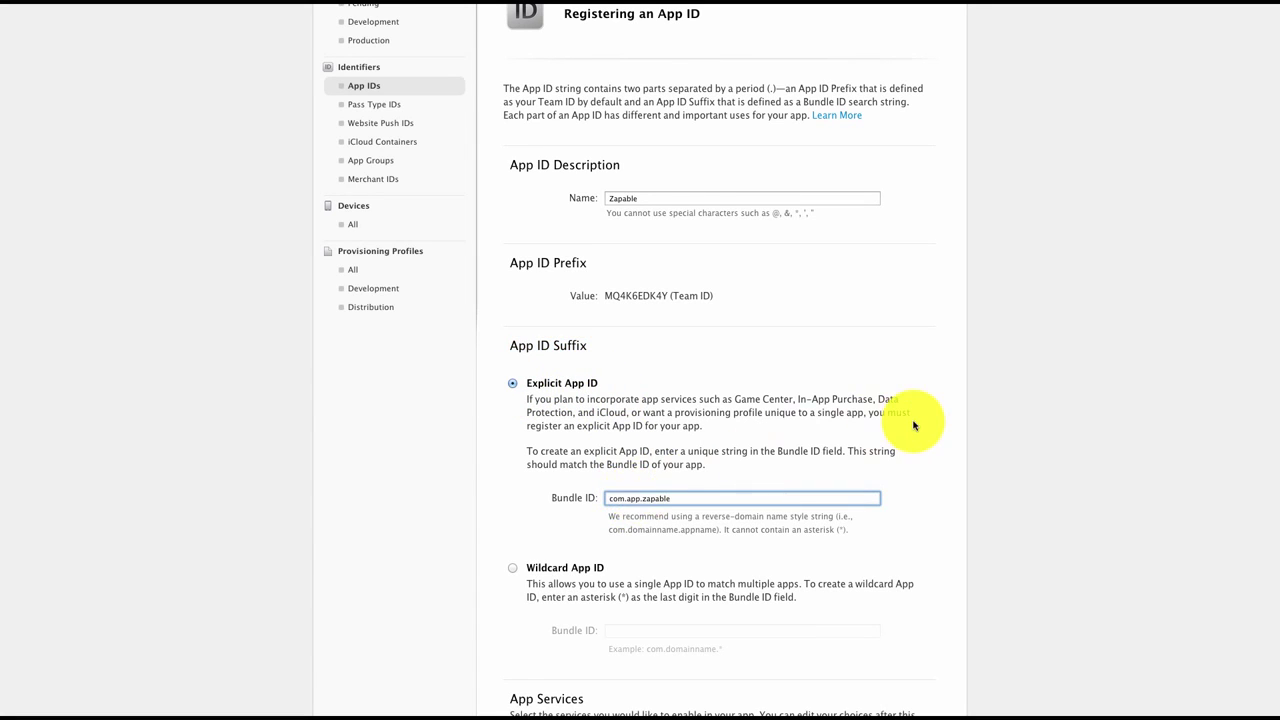
- Enable Push Notifications for the App ID, continue to the confirmation and submit the registration
{"action": "scroll", "coordinate": [913, 425], "scroll_direction": "down", "scroll_amount": 10}
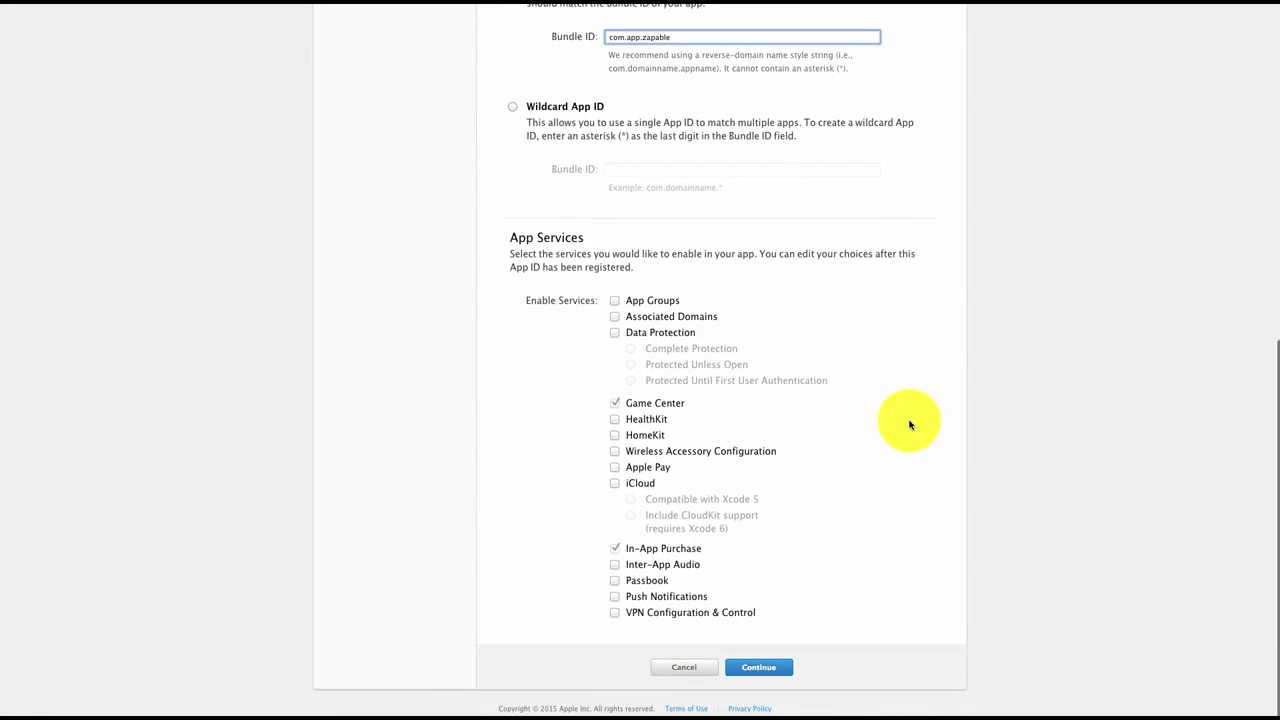
{"action": "left_click", "coordinate": [615, 598]}
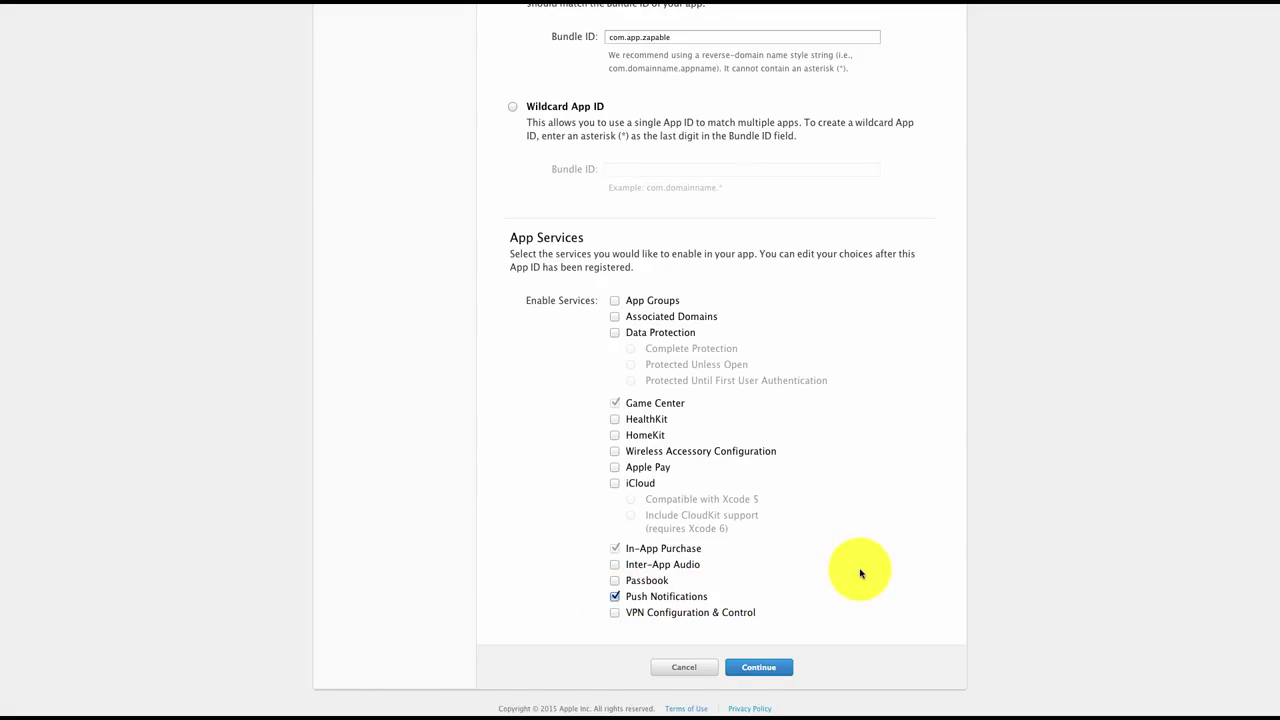
{"action": "left_click", "coordinate": [768, 672]}
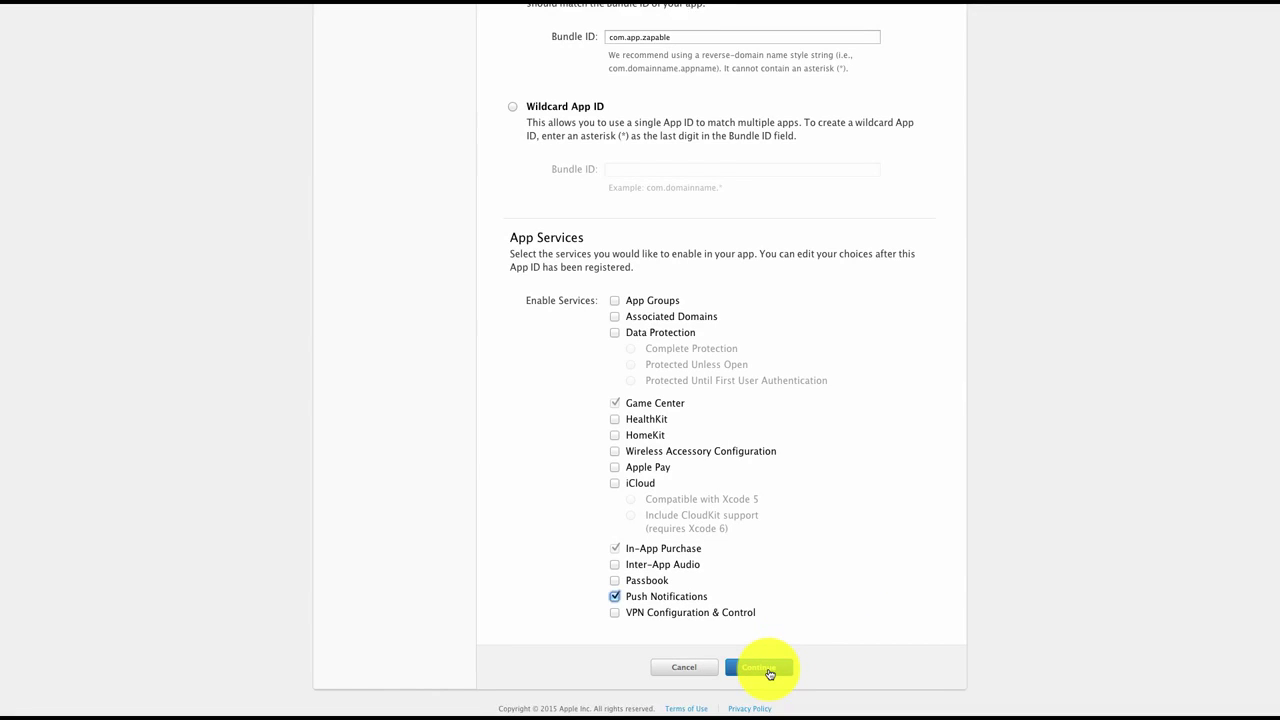
{"action": "scroll", "coordinate": [790, 358], "scroll_direction": "down", "scroll_amount": 3}
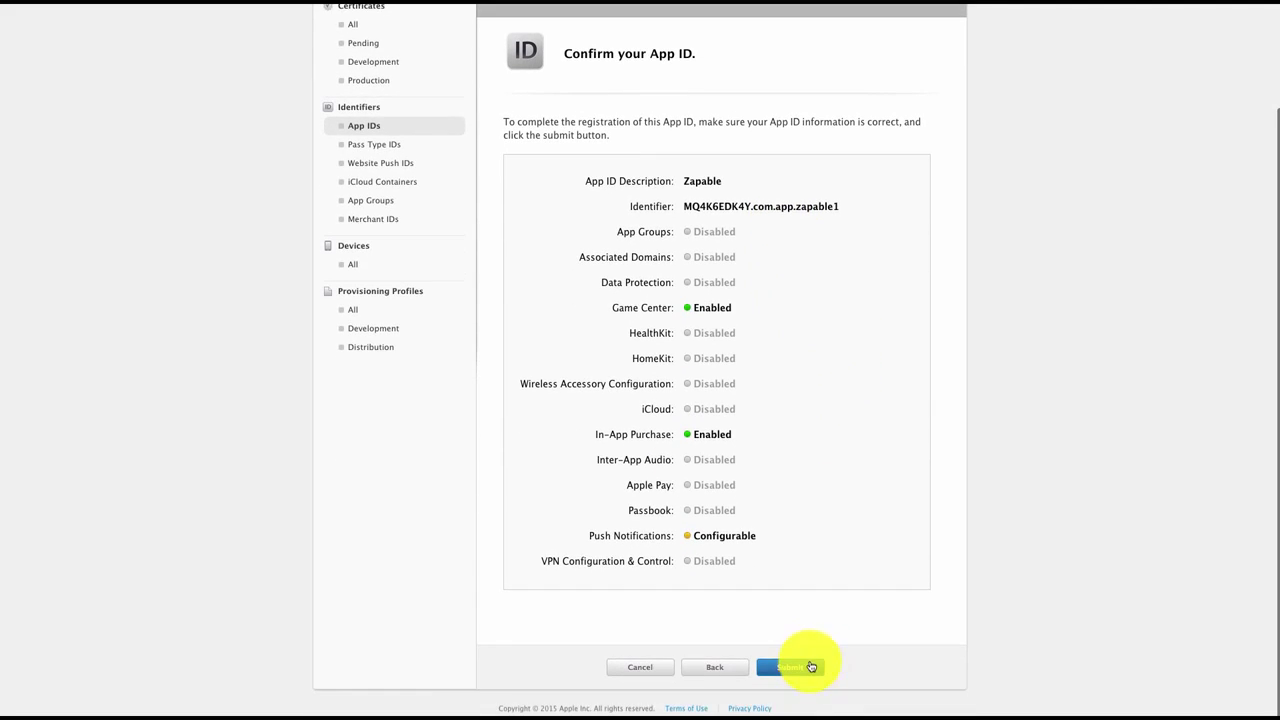
{"action": "left_click", "coordinate": [786, 668]}
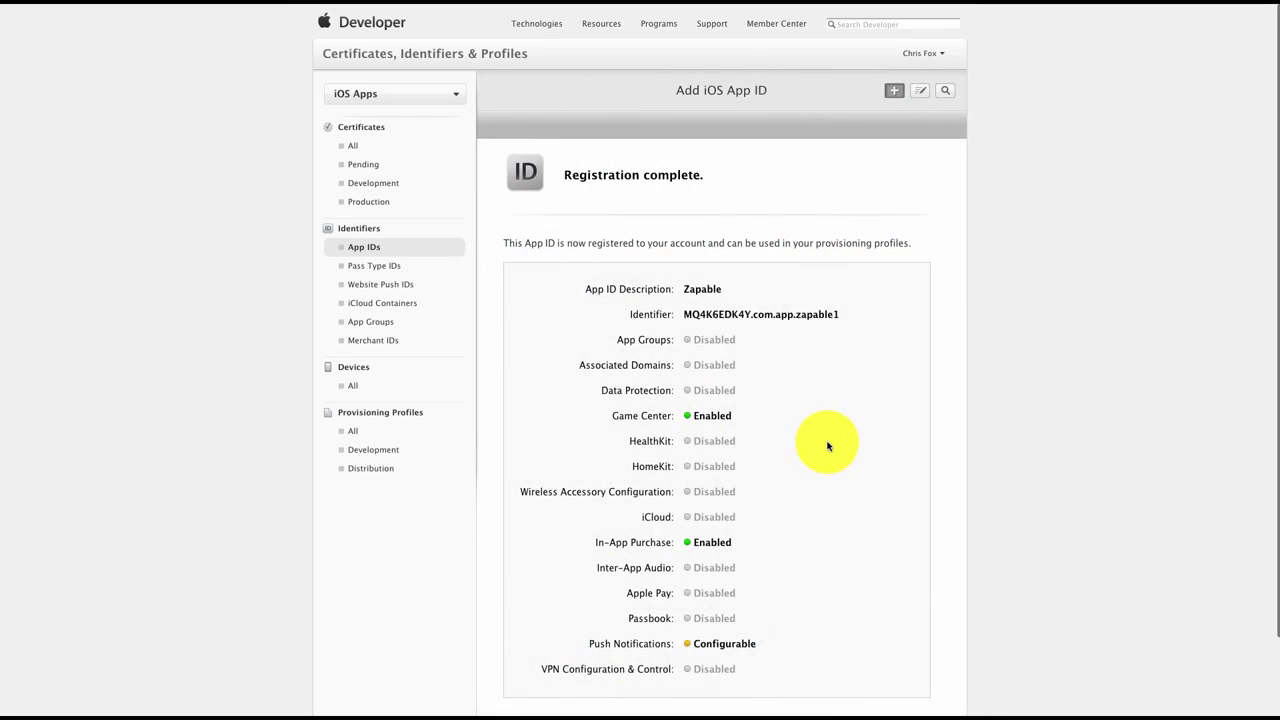
{"action": "scroll", "coordinate": [827, 447], "scroll_direction": "down", "scroll_amount": 2}
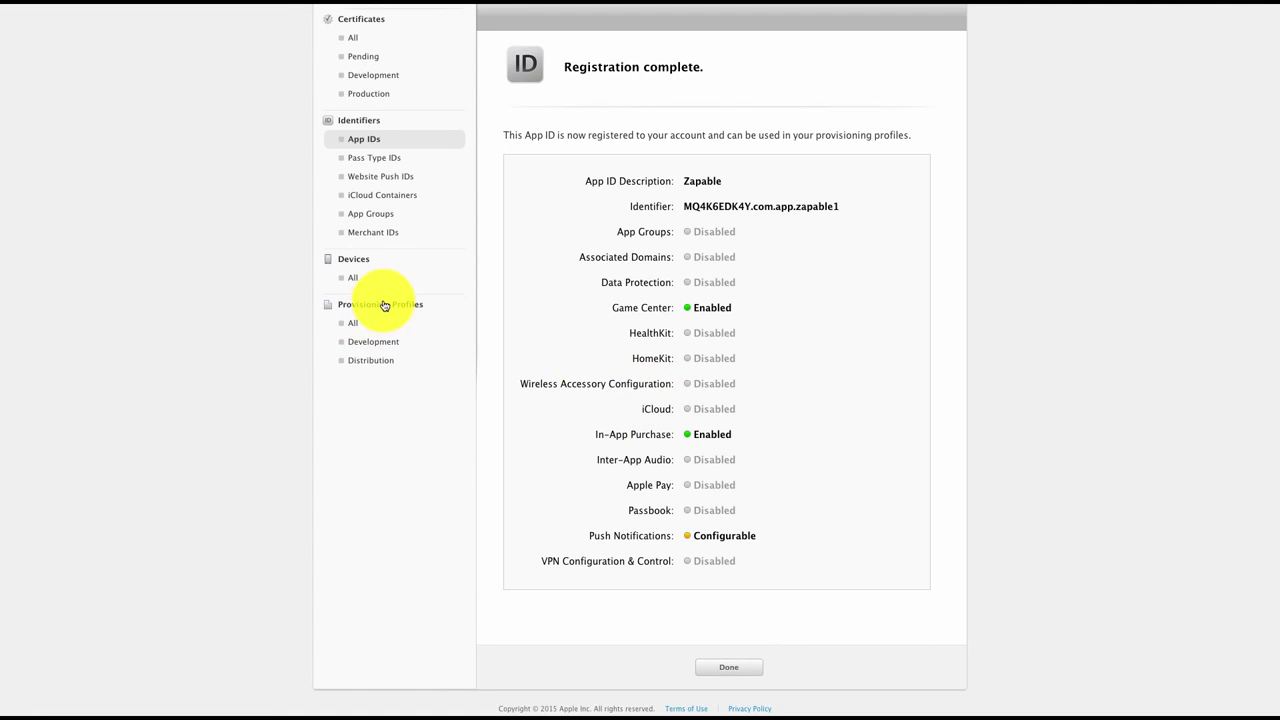
{"action": "scroll", "coordinate": [709, 323], "scroll_direction": "up", "scroll_amount": 3}
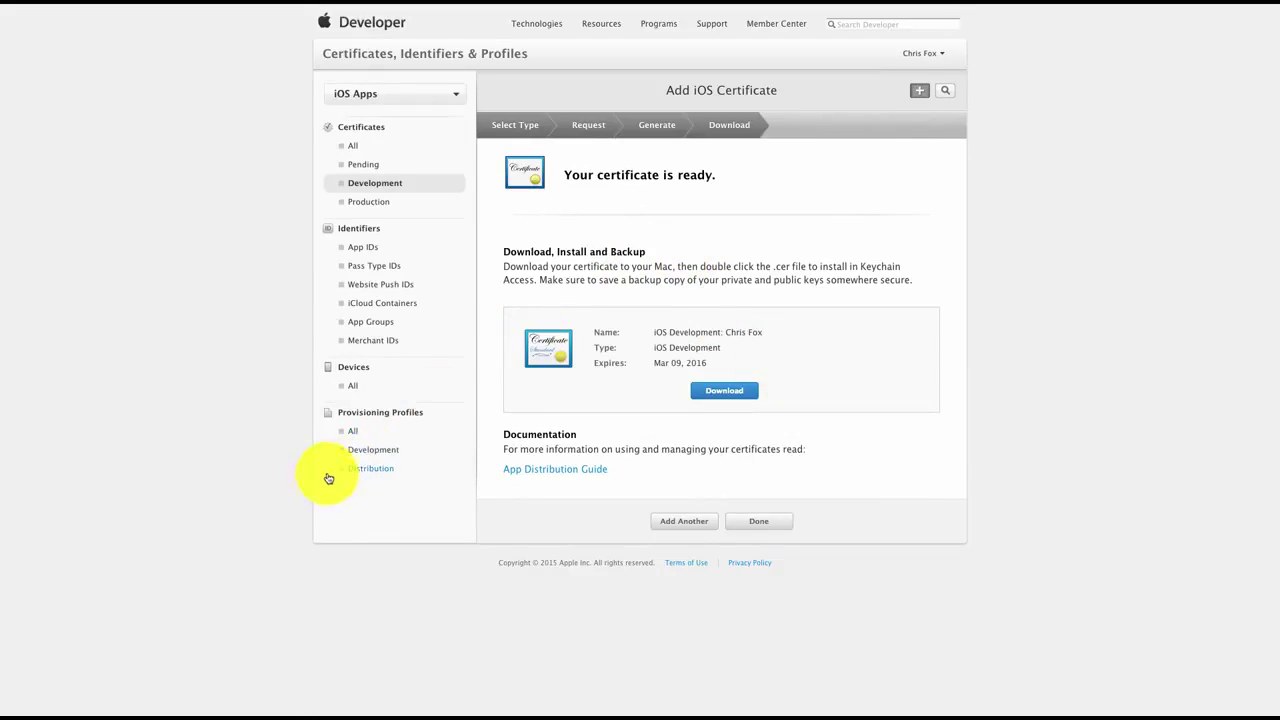
- Start a new provisioning profile from the list of all profiles and choose iOS App Development as its type
{"action": "left_click", "coordinate": [355, 433]}
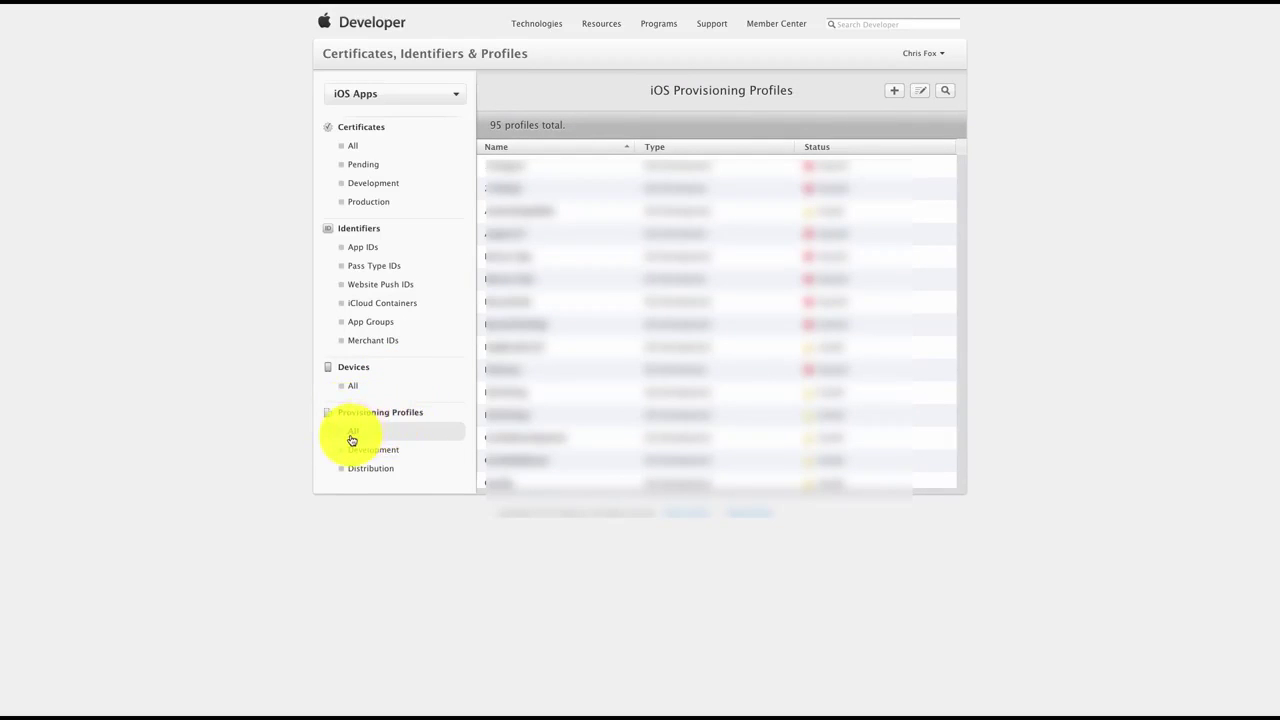
{"action": "left_click", "coordinate": [894, 91]}
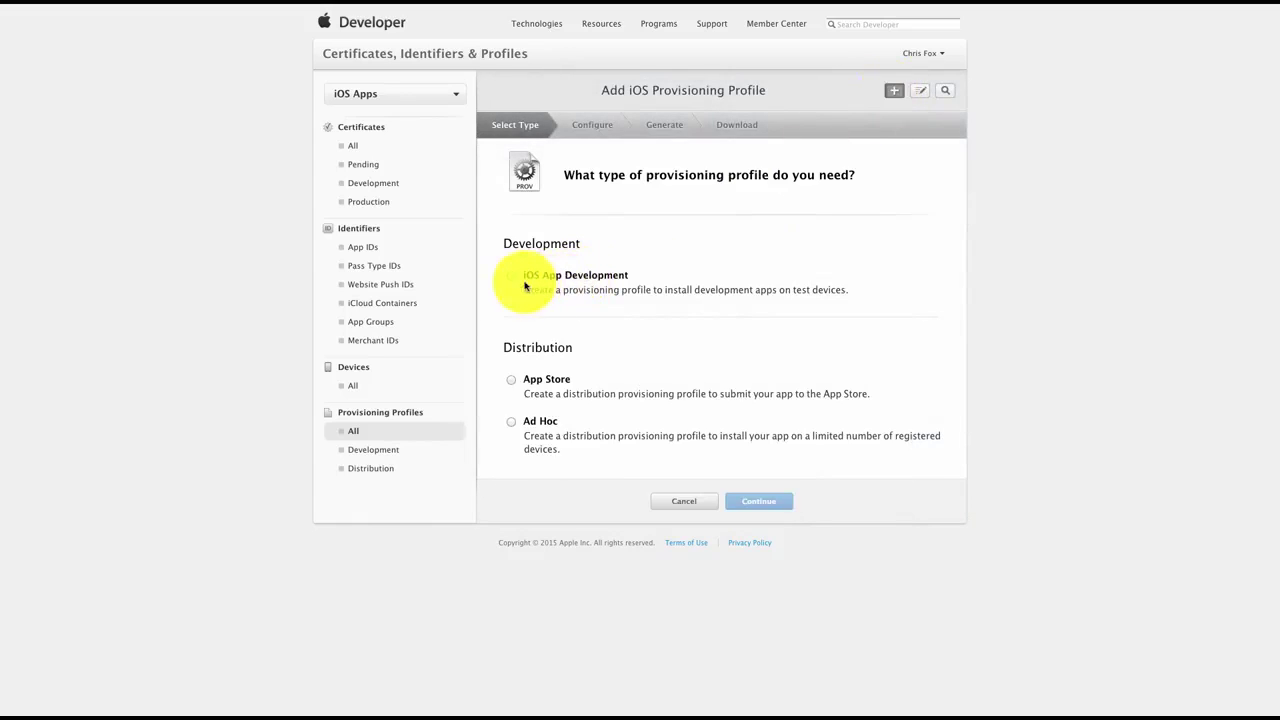
{"action": "left_click", "coordinate": [512, 279]}
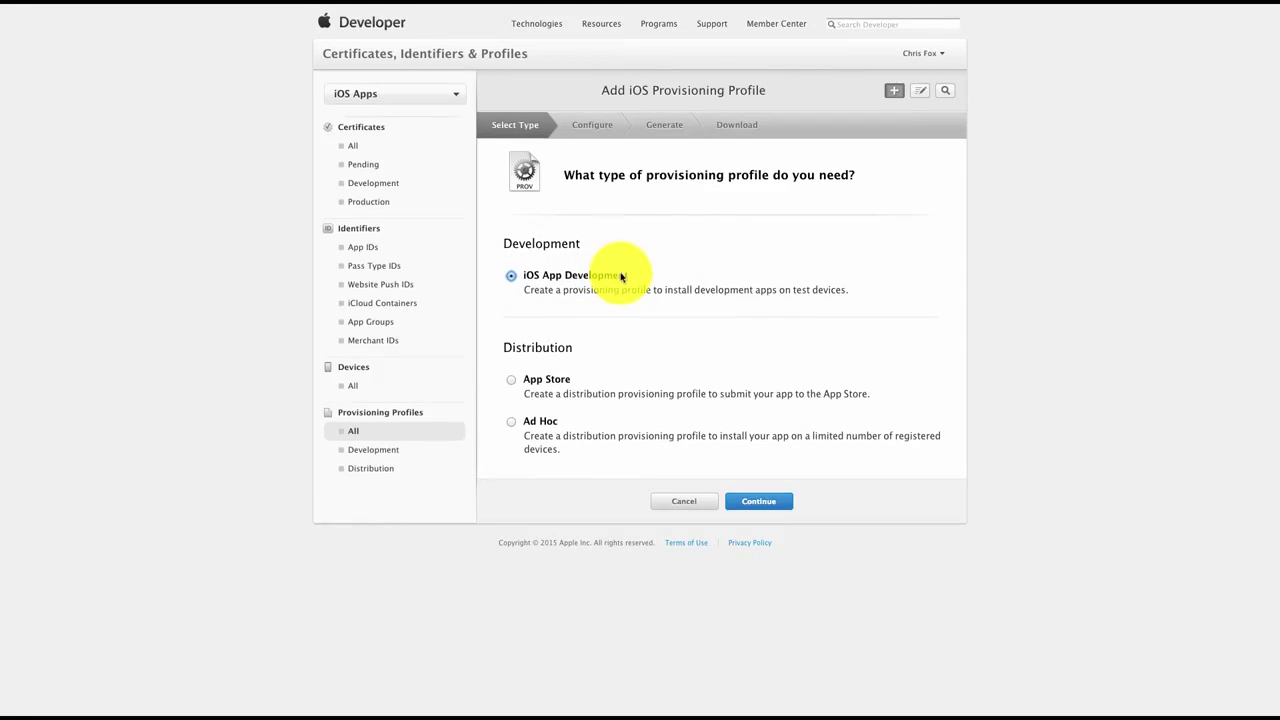
{"action": "left_click", "coordinate": [530, 279]}
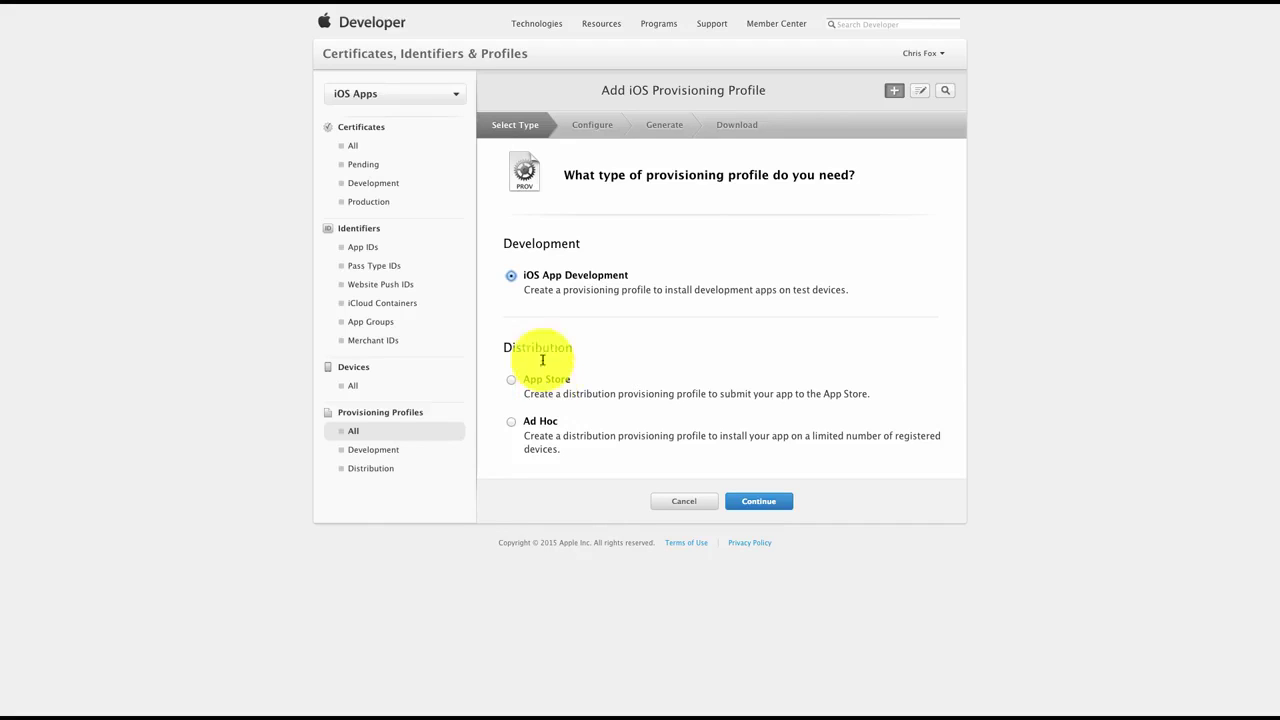
{"action": "left_click", "coordinate": [515, 280]}
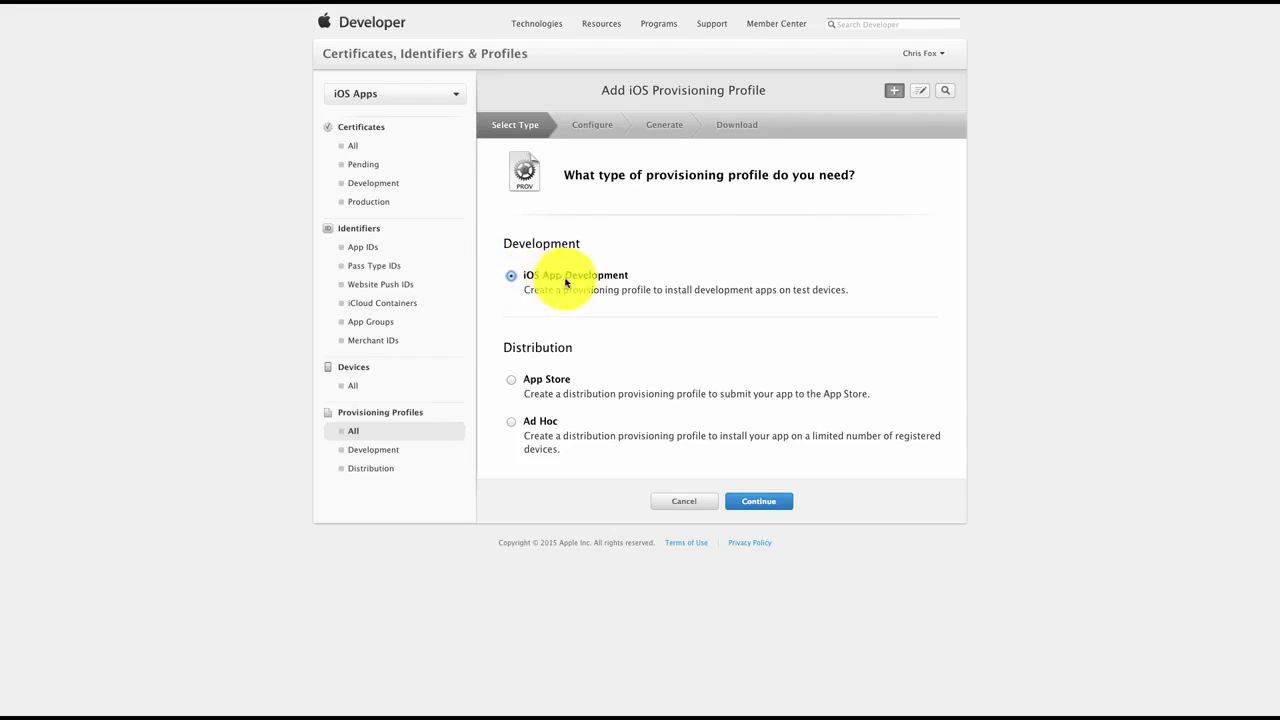
{"action": "left_click", "coordinate": [766, 506]}
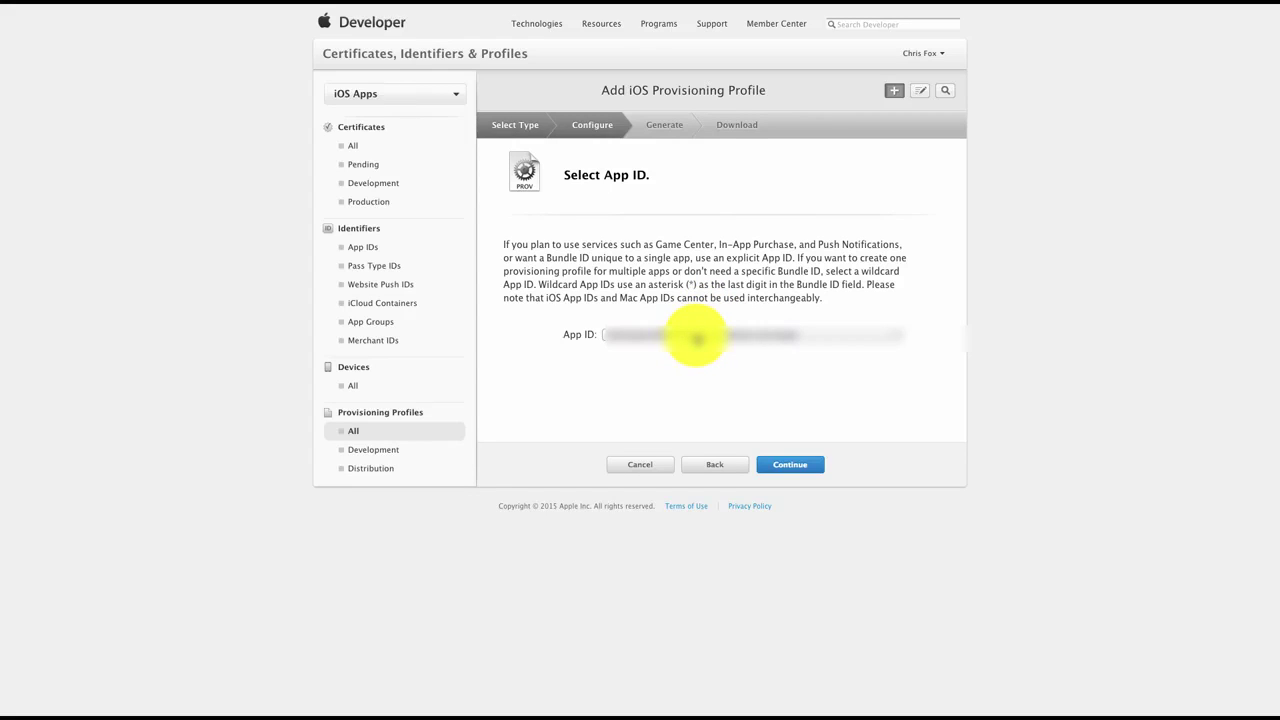
- Assign the Zapable App ID to the profile and include the first iOS Development certificate
{"action": "left_click", "coordinate": [697, 338]}
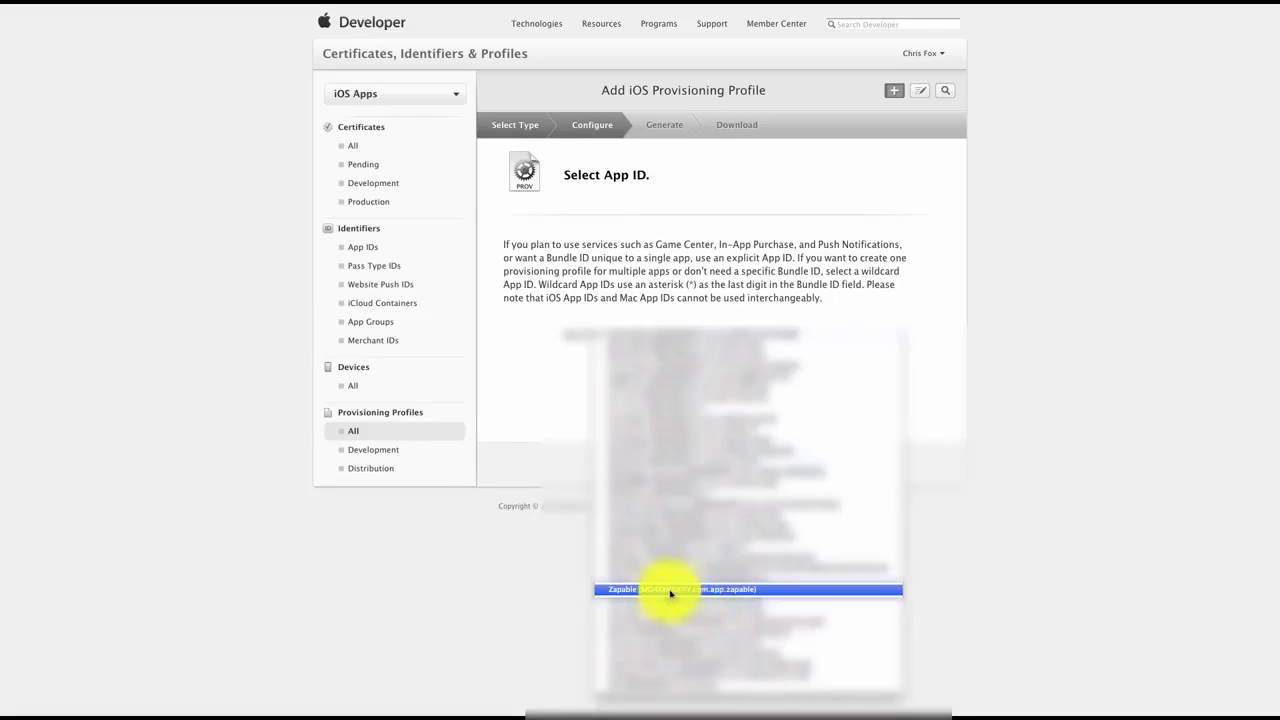
{"action": "left_click", "coordinate": [732, 591]}
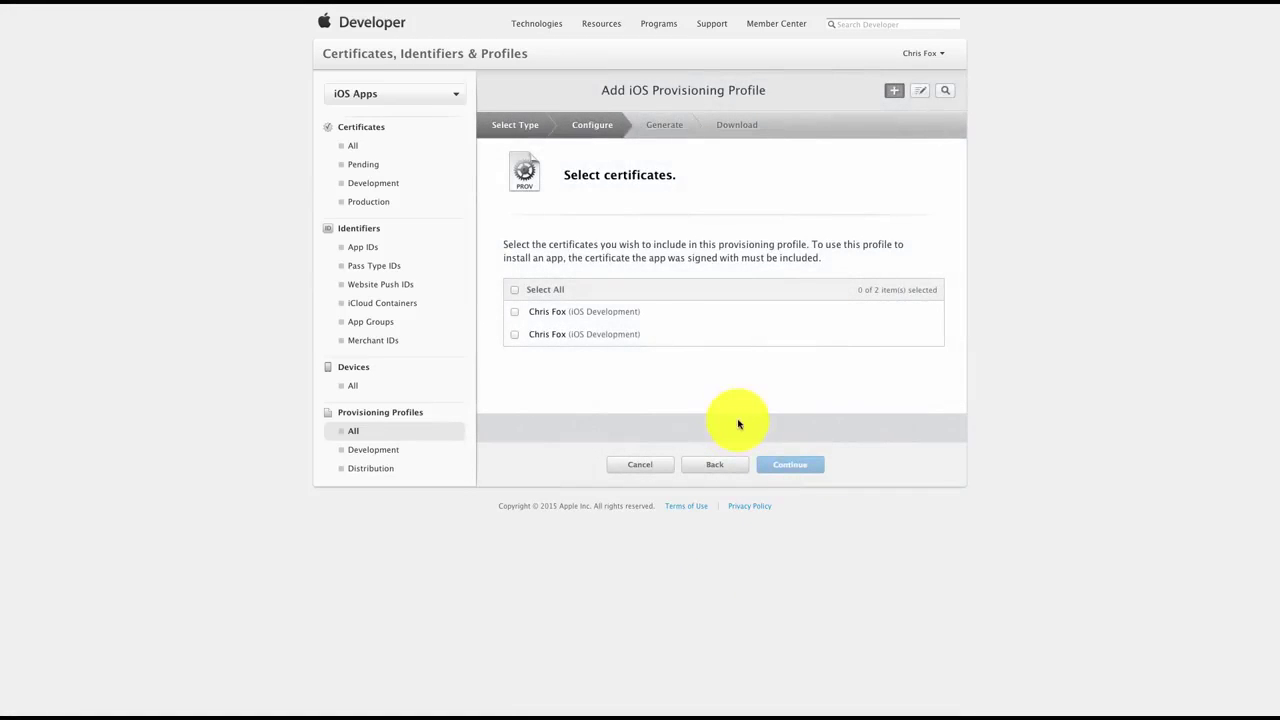
{"action": "left_click", "coordinate": [518, 316]}
{"action": "left_click", "coordinate": [795, 466]}
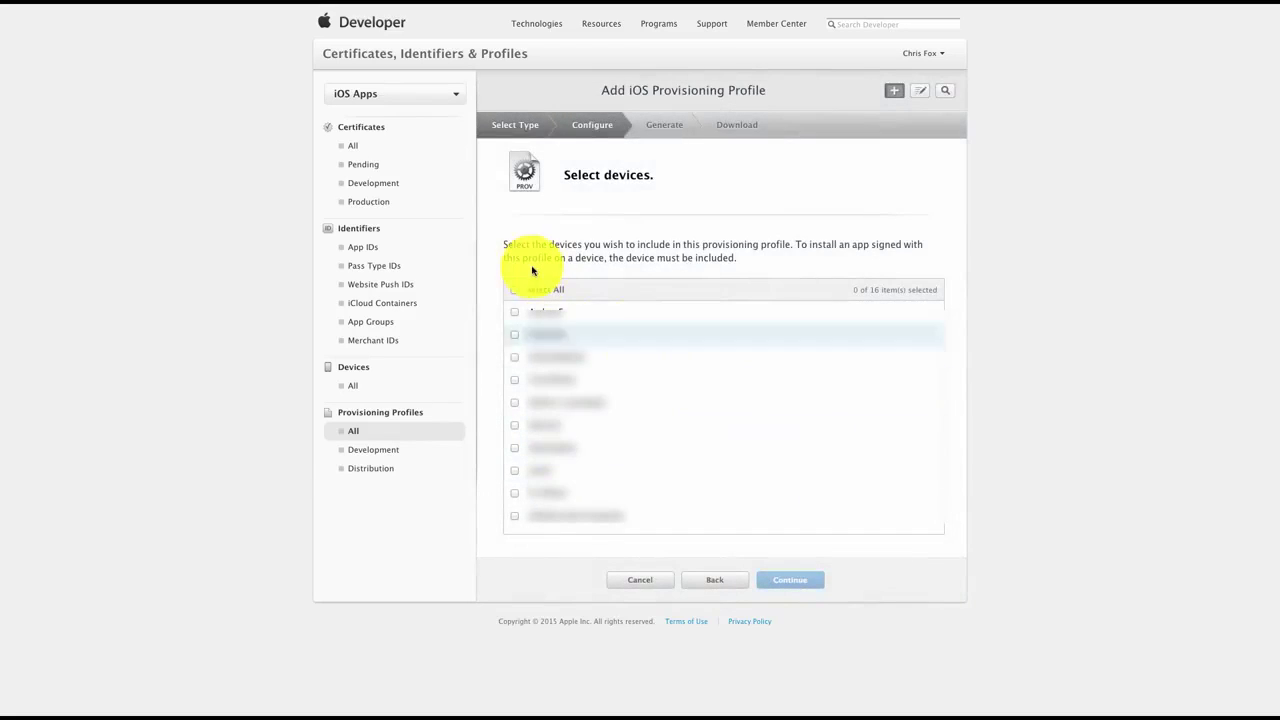
- Include all registered devices in the provisioning profile and continue to naming it
{"action": "left_click_drag", "start_coordinate": [503, 245], "coordinate": [763, 263]}
{"action": "left_click", "coordinate": [763, 263]}
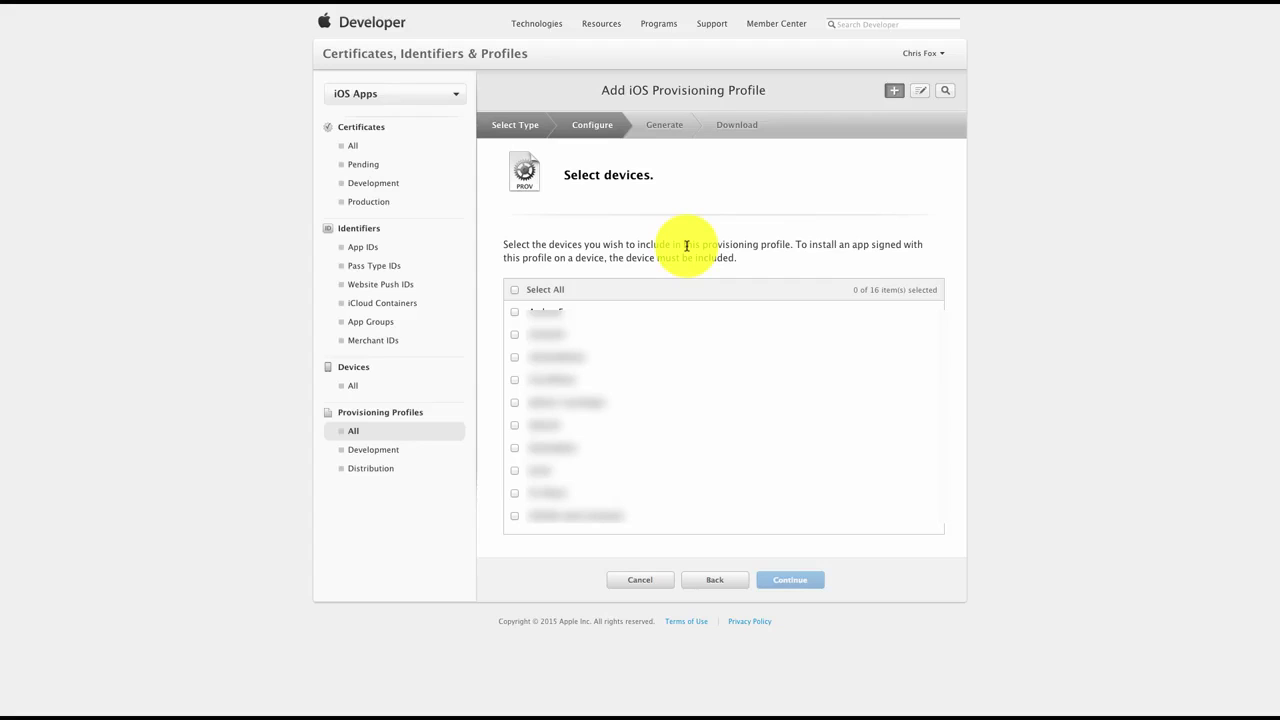
{"action": "left_click", "coordinate": [515, 292]}
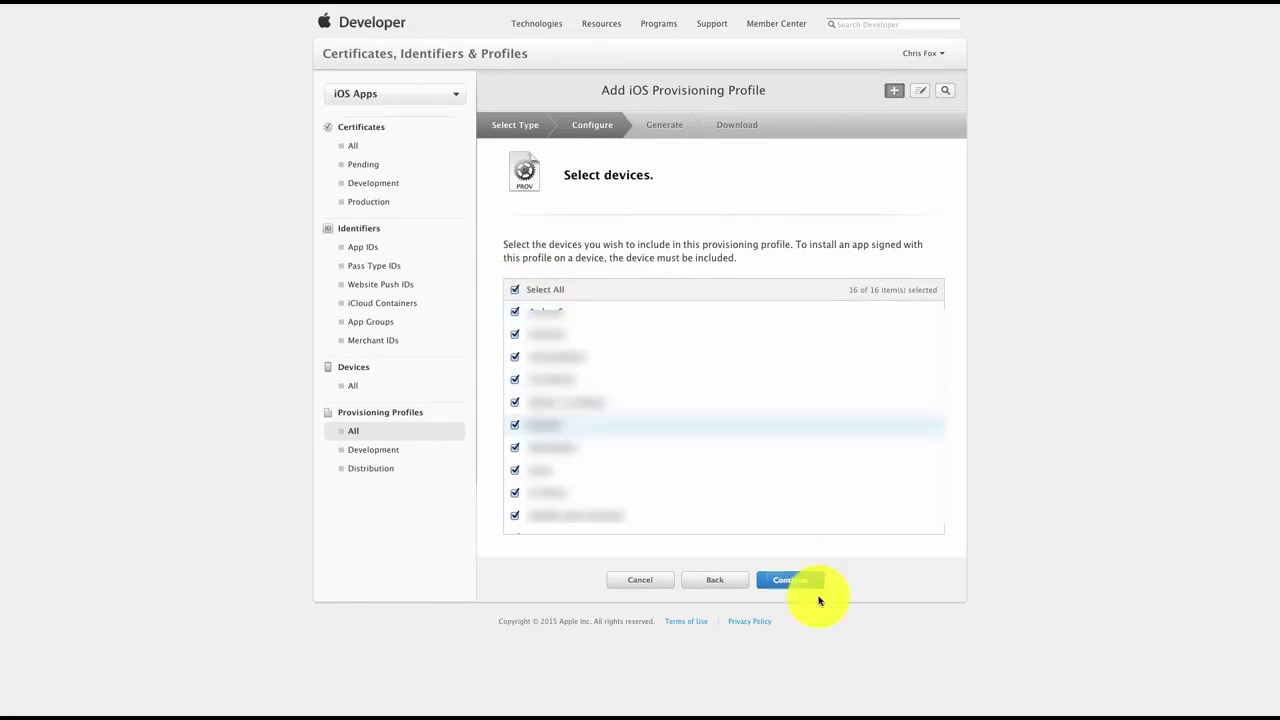
{"action": "left_click", "coordinate": [804, 589]}
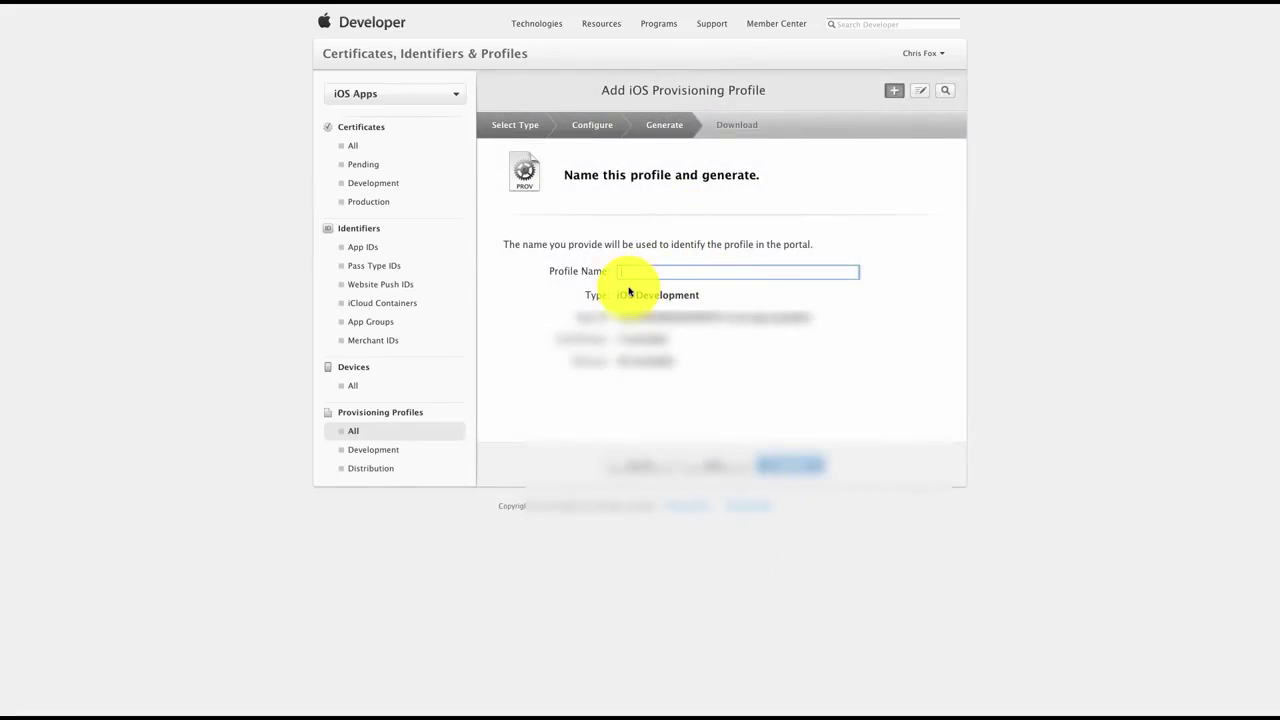
- Name the provisioning profile ZapableProvisionProfile and generate it
{"action": "type", "text": "apa"}
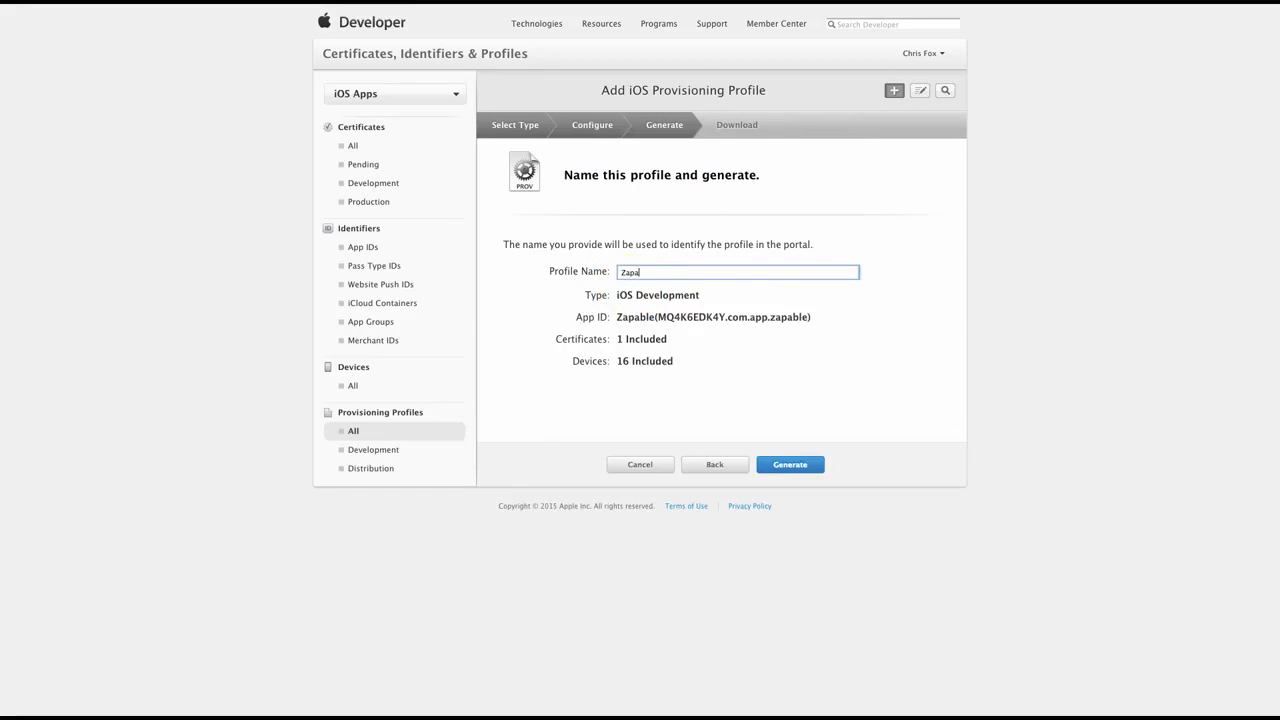
{"action": "type", "text": "bleProvisionProfile"}
{"action": "left_click", "coordinate": [793, 465]}
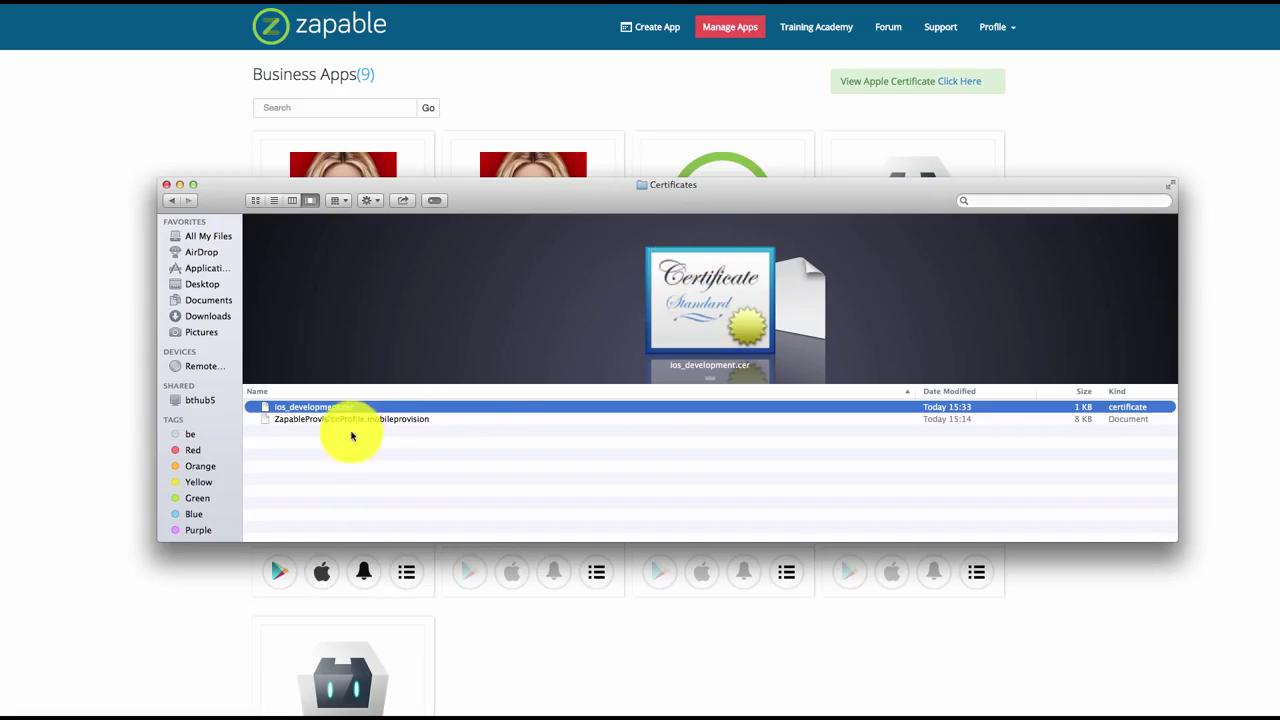
- Open ios_development.cer in Keychain Access, check the iPhone Developer certificate for its private key and widen the name column
{"action": "double_click", "coordinate": [322, 410]}
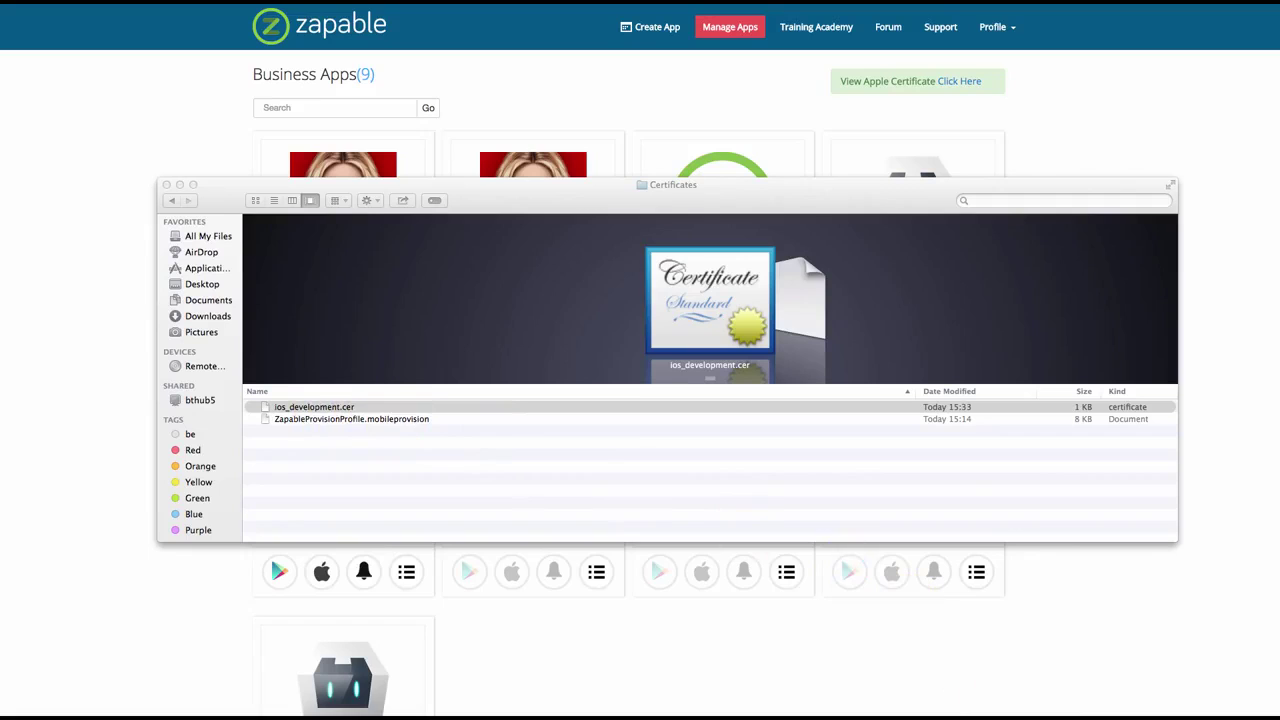
{"action": "left_click", "coordinate": [463, 307]}
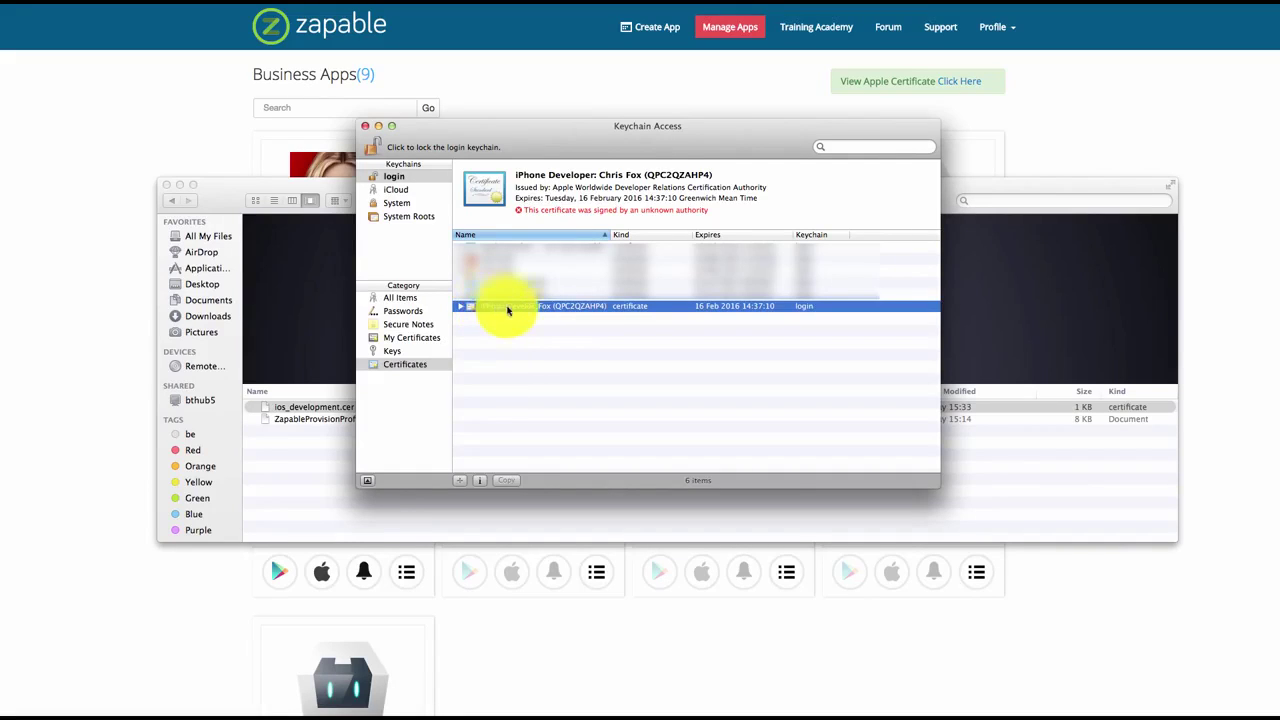
{"action": "left_click", "coordinate": [460, 307]}
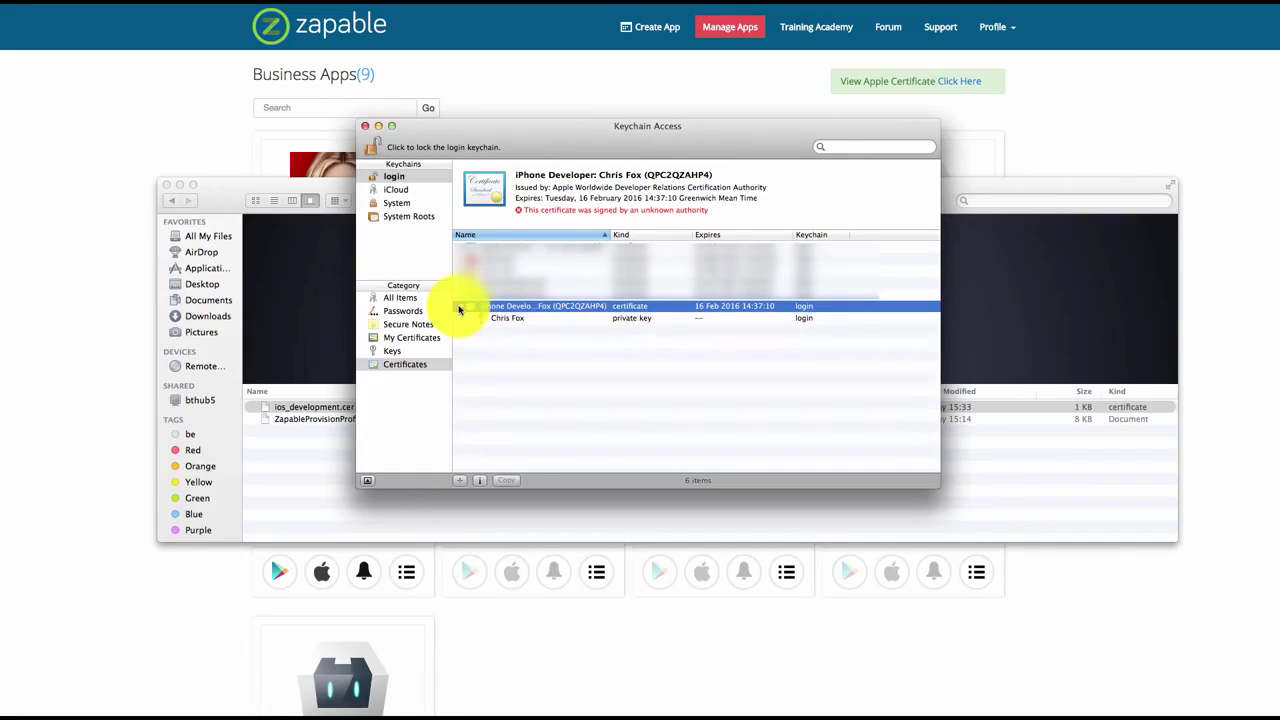
{"action": "left_click", "coordinate": [460, 307]}
{"action": "mouse_move", "coordinate": [609, 234]}
{"action": "left_mouse_down"}
{"action": "mouse_move", "coordinate": [788, 238]}
{"action": "mouse_move", "coordinate": [624, 241]}
{"action": "left_mouse_up"}
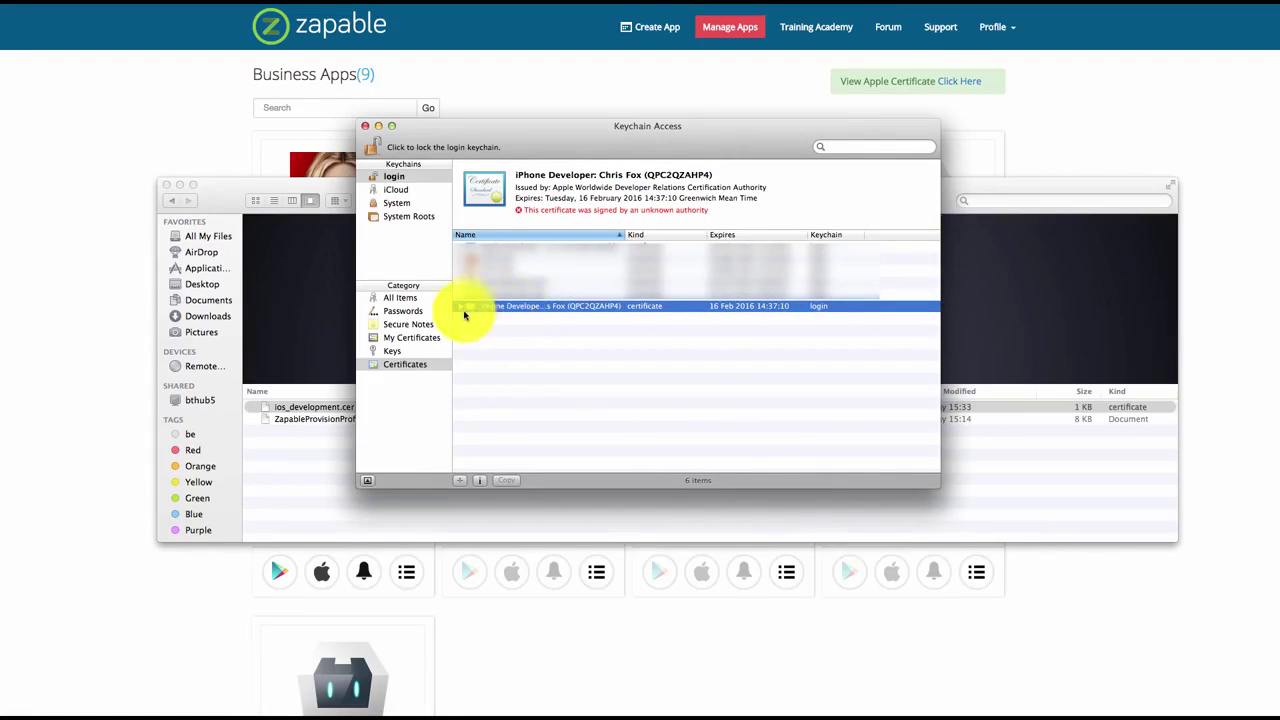
- Export the iPhone Developer certificate in Personal Information Exchange (.p12) format to the Certificates folder under the name zapablep12
{"action": "right_click", "coordinate": [505, 310]}
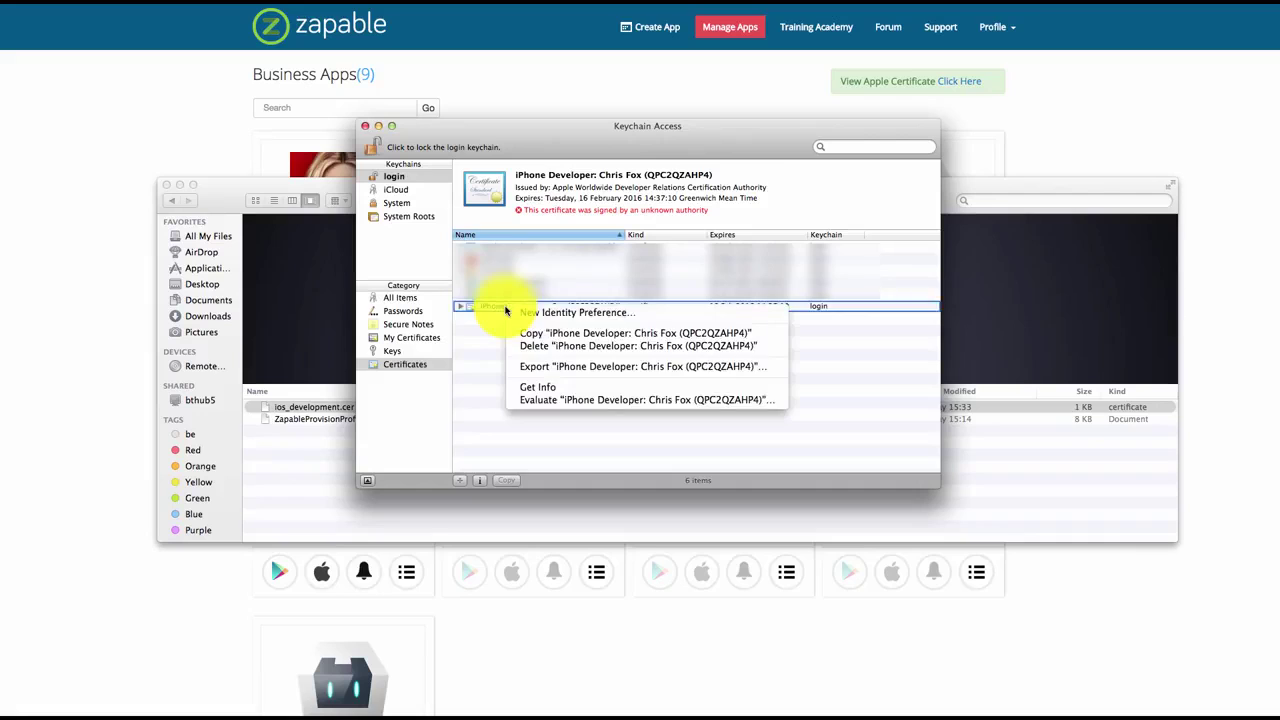
{"action": "left_click", "coordinate": [580, 368]}
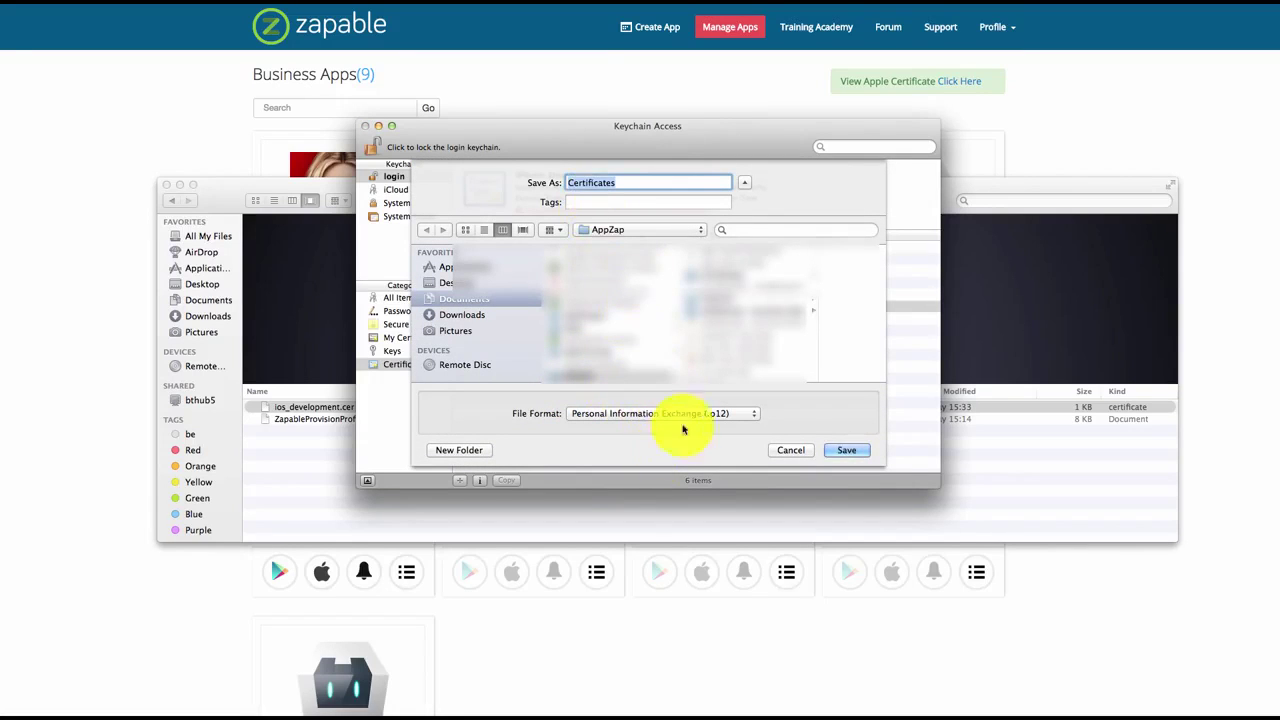
{"action": "left_click", "coordinate": [718, 277]}
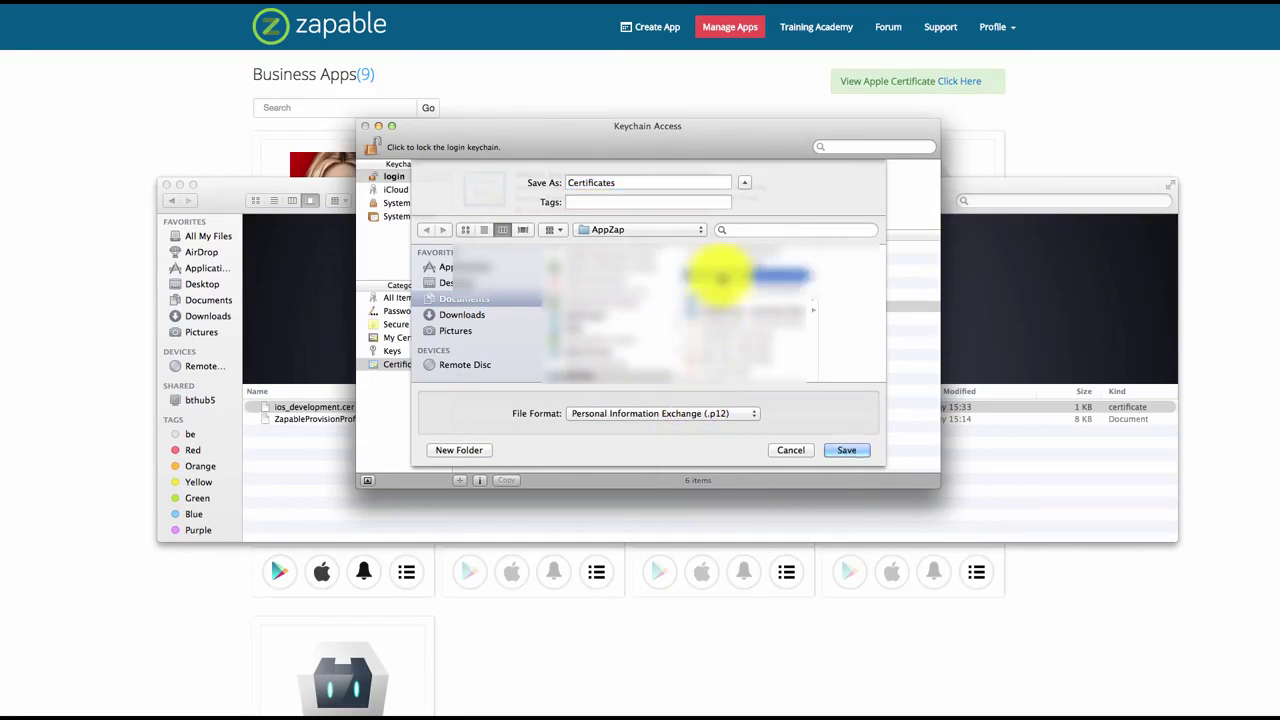
{"action": "double_click", "coordinate": [718, 277]}
{"action": "double_click", "coordinate": [608, 182]}
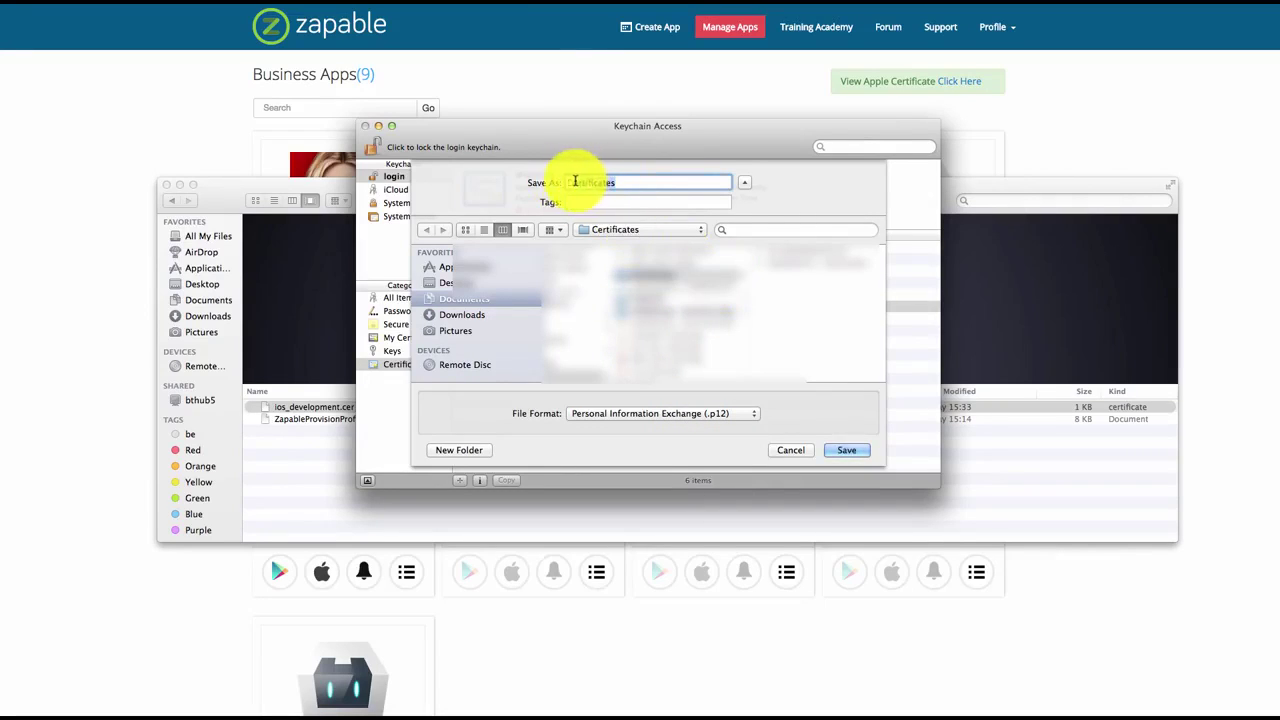
{"action": "type", "text": "zapable"}
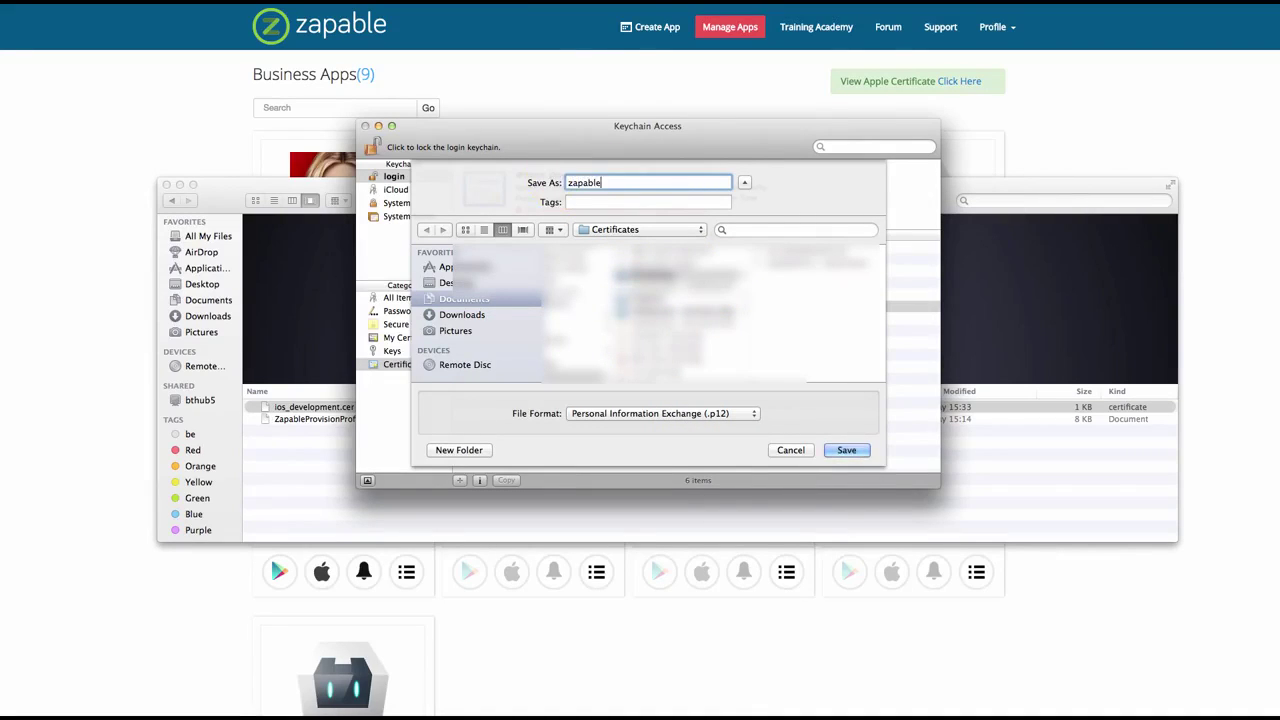
{"action": "type", "text": "p12"}
{"action": "left_click", "coordinate": [844, 451]}
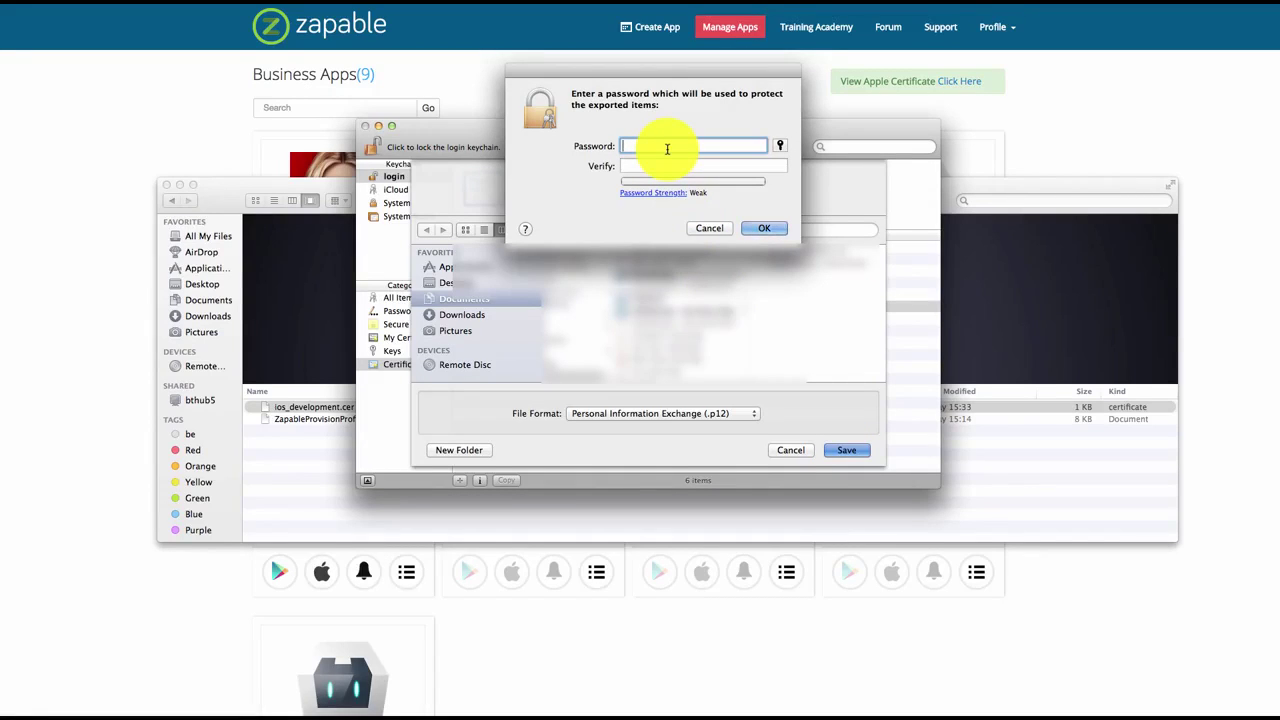
- Protect the exported certificate with a verified password and allow the key export with the login keychain password
{"action": "key", "text": "Return"}
{"action": "left_click", "coordinate": [633, 132]}
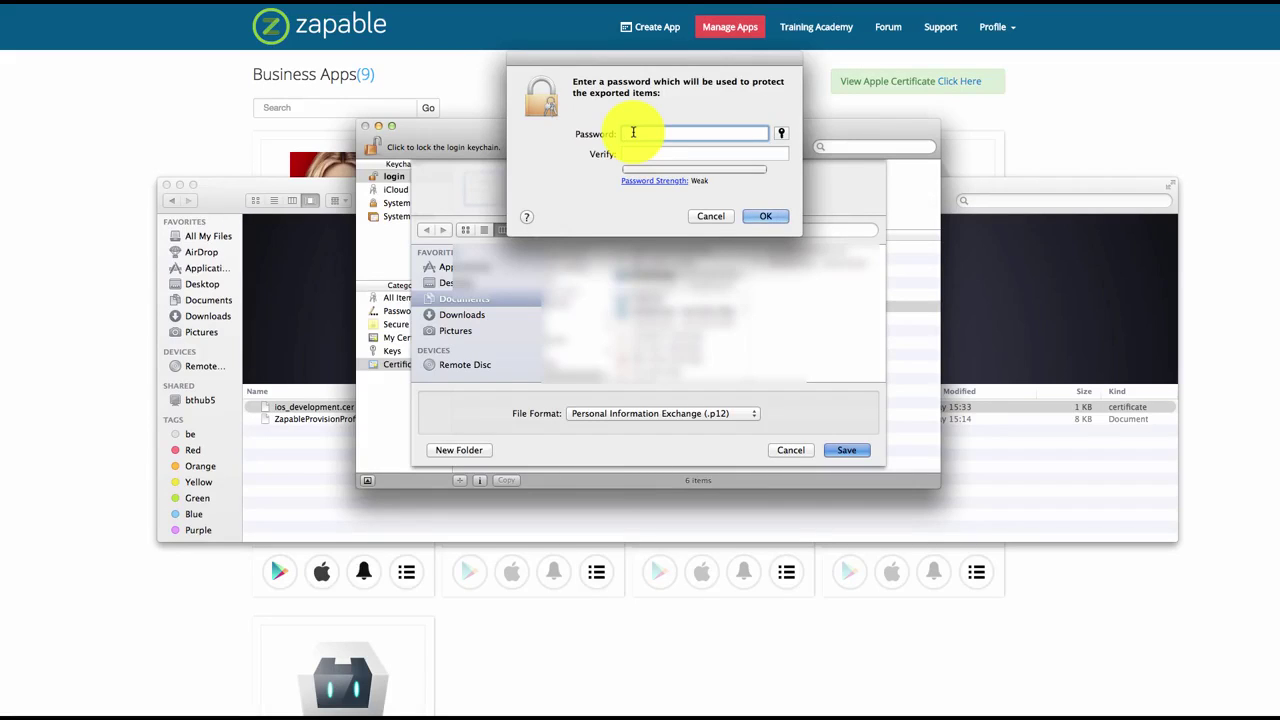
{"action": "type", "text": "•••••••"}
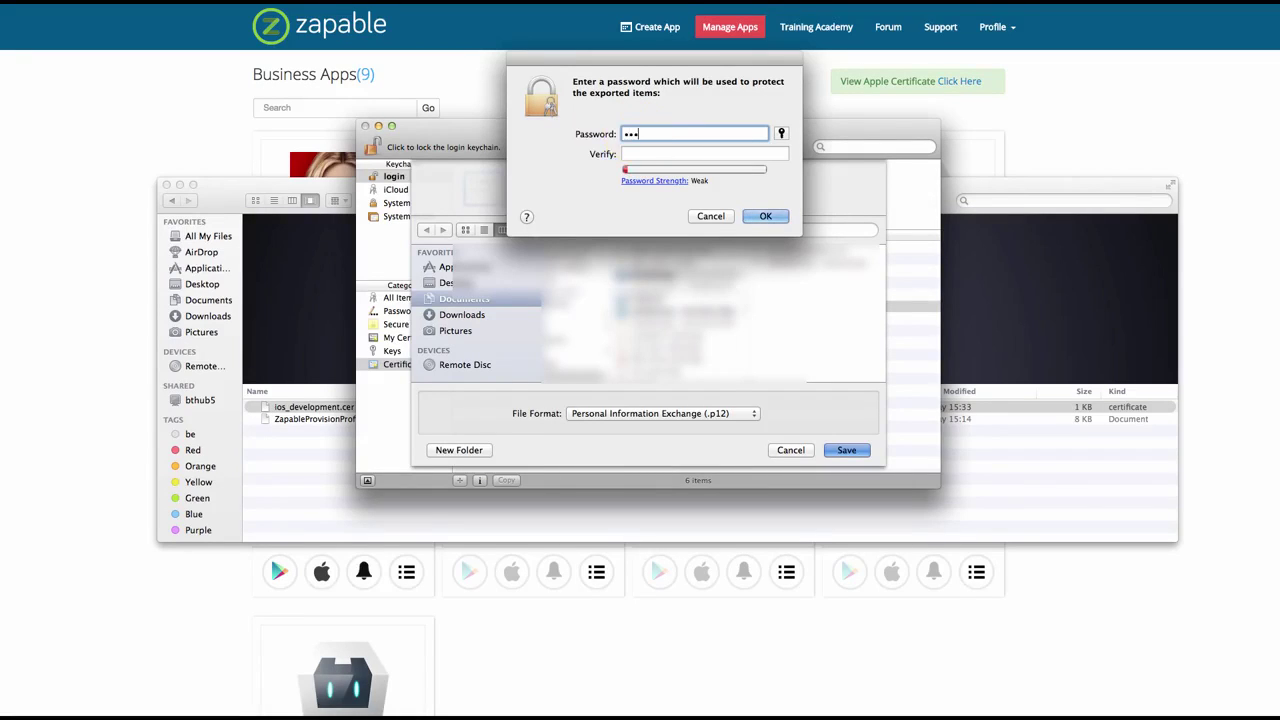
{"action": "key", "text": "Tab"}
{"action": "type", "text": "•••••••"}
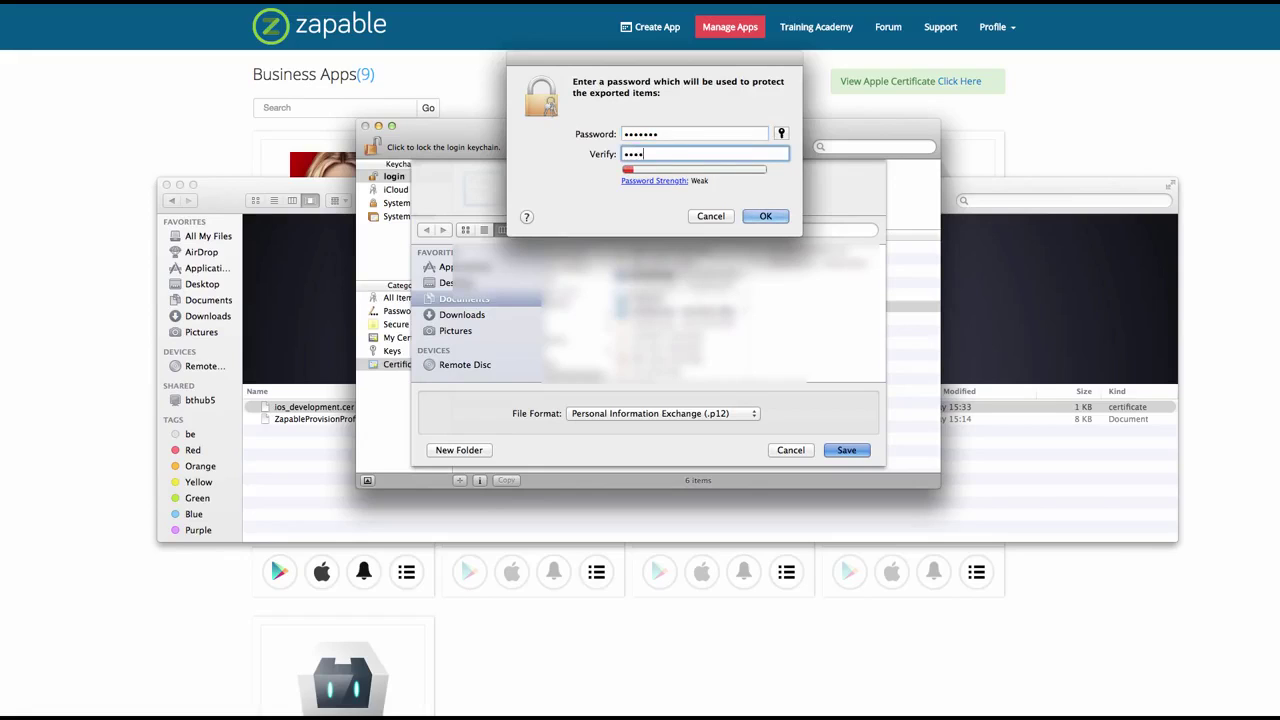
{"action": "left_click", "coordinate": [762, 218]}
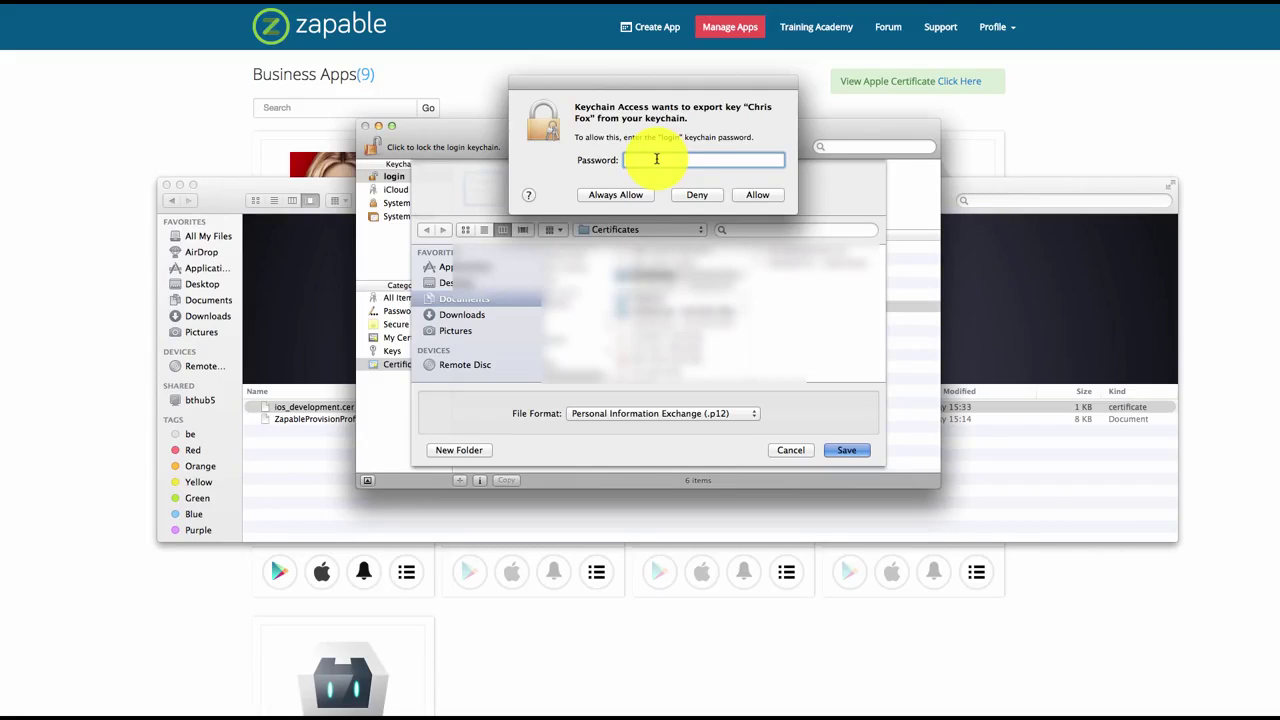
{"action": "type", "text": "******"}
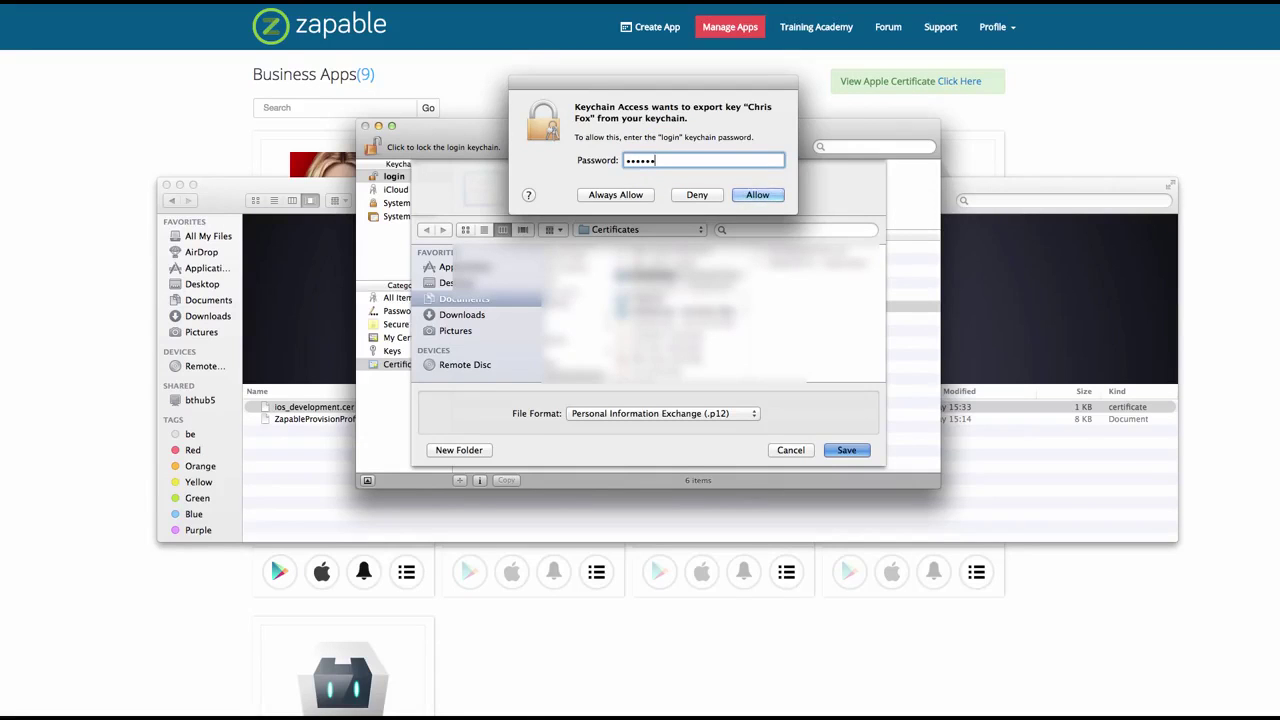
{"action": "key", "text": "Return"}
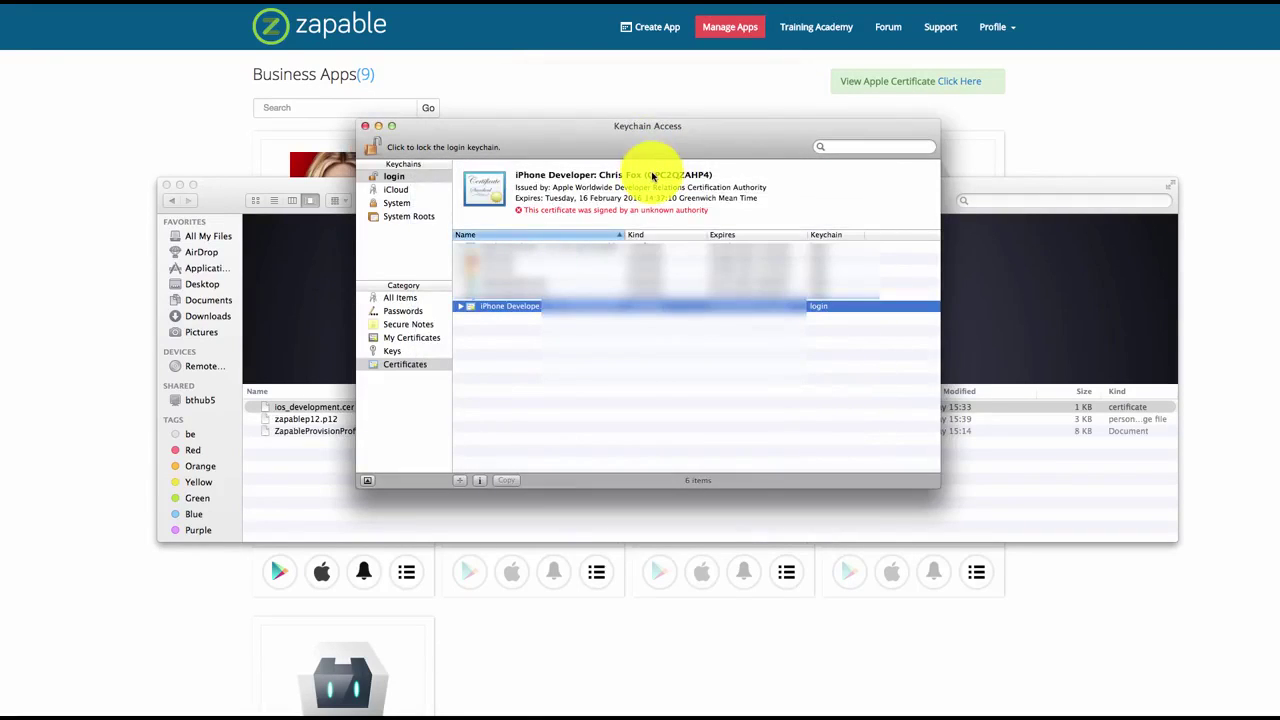
- Open the Zapable app's Apple certificate for editing on the Zapable site, check its P12 password field and keep the app mode on Debug
{"action": "left_click", "coordinate": [645, 84]}
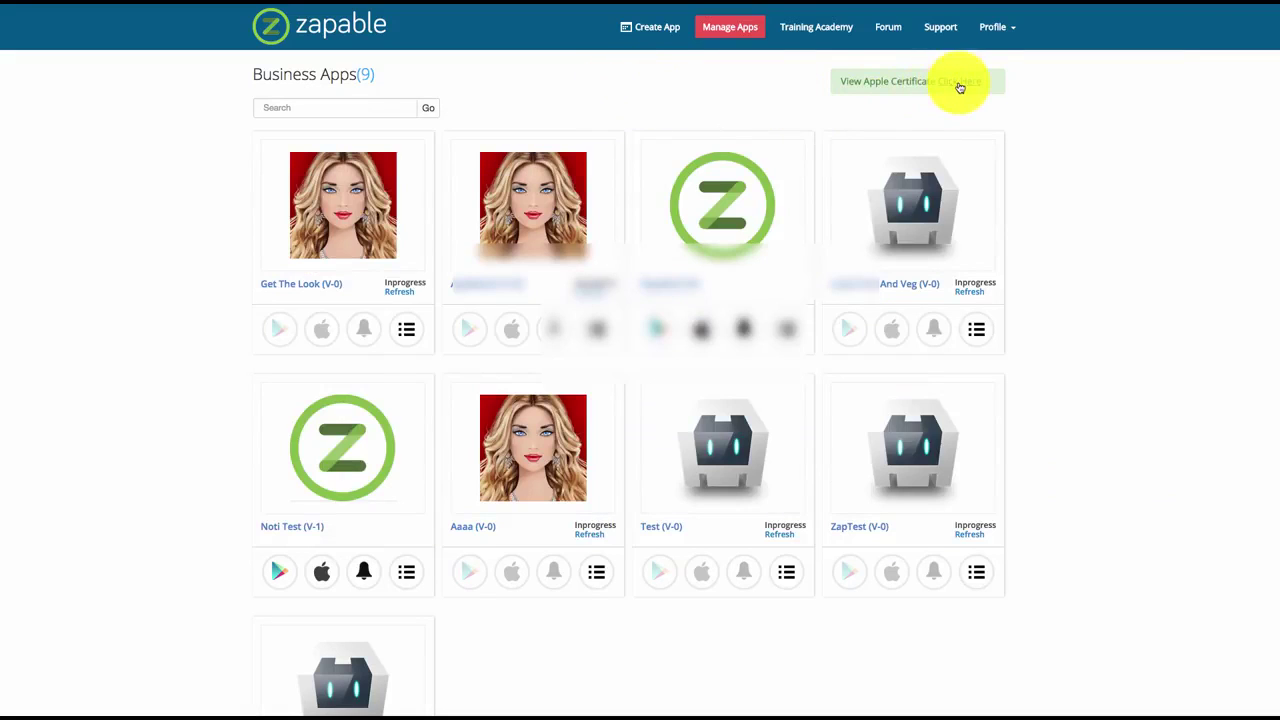
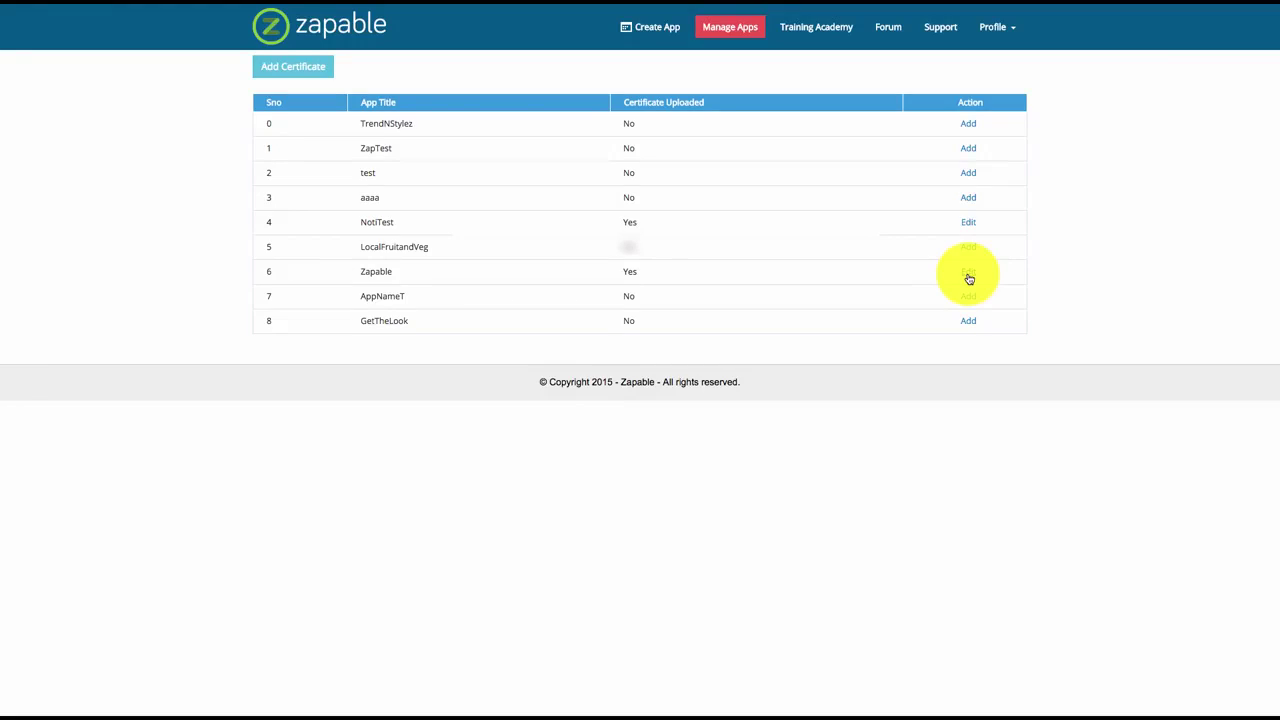
{"action": "left_click", "coordinate": [969, 277]}
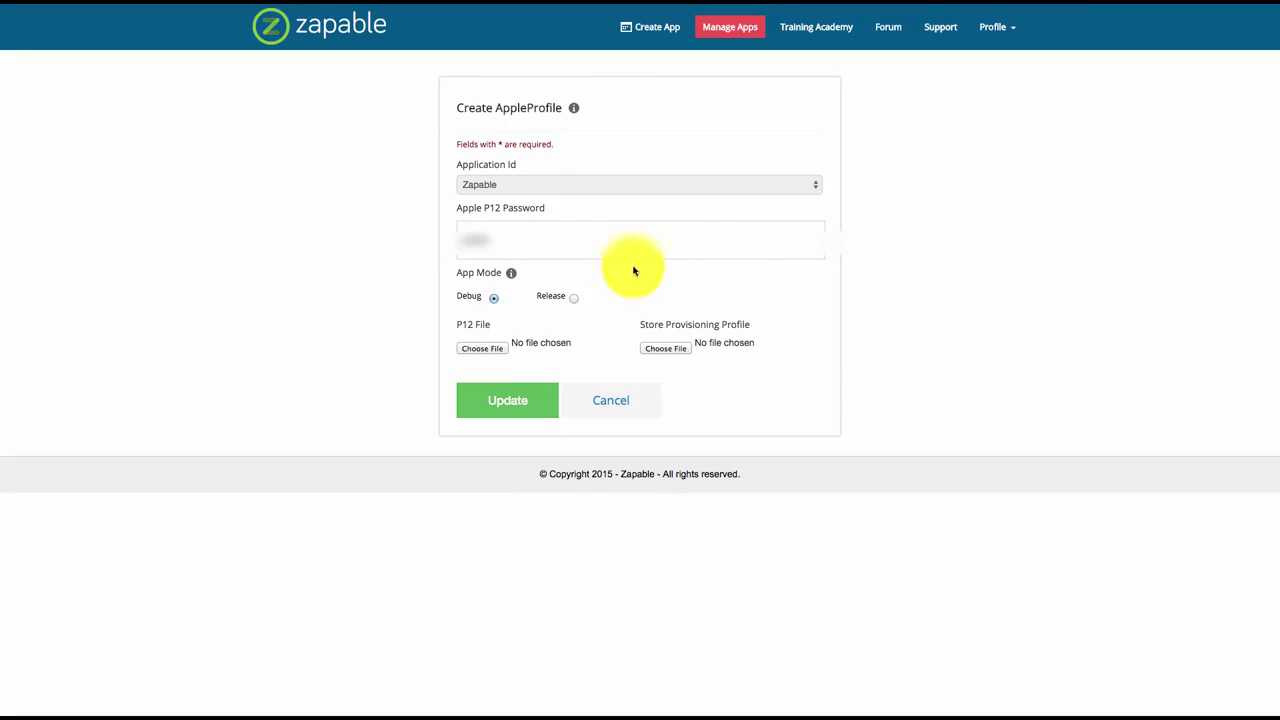
{"action": "left_click", "coordinate": [493, 297]}
{"action": "left_click", "coordinate": [490, 238]}
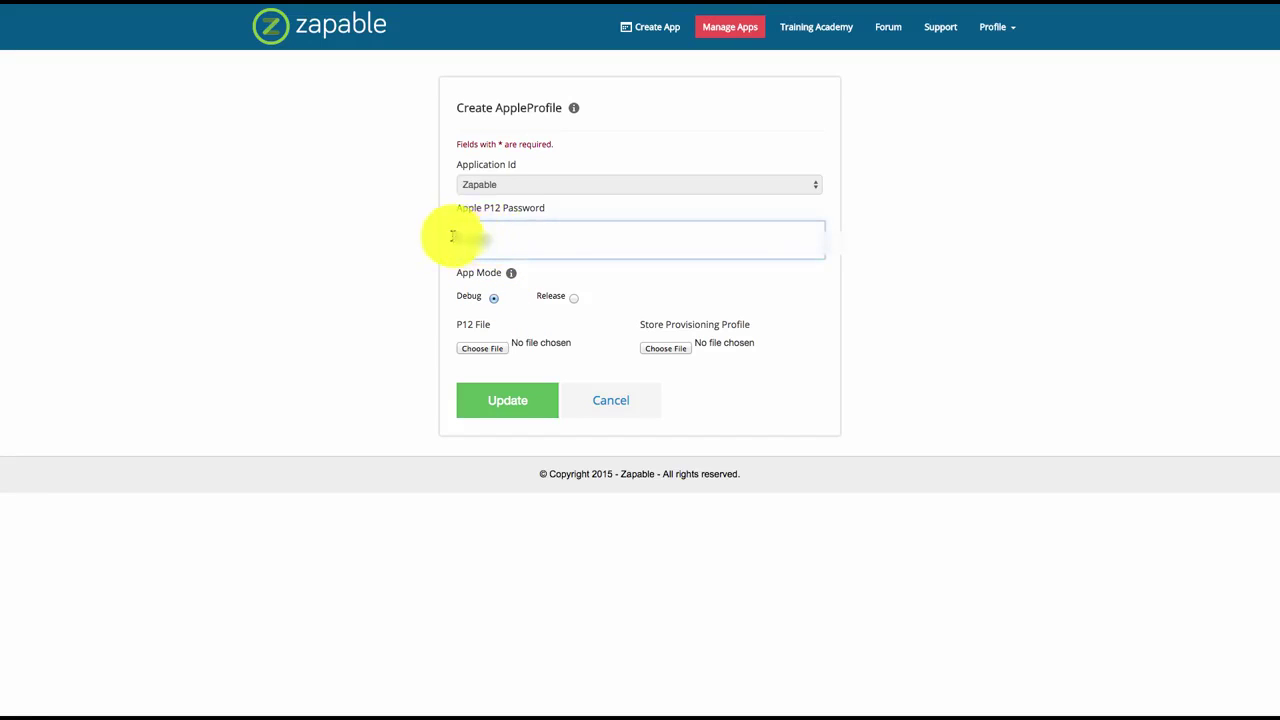
{"action": "left_click_drag", "start_coordinate": [463, 211], "coordinate": [500, 251]}
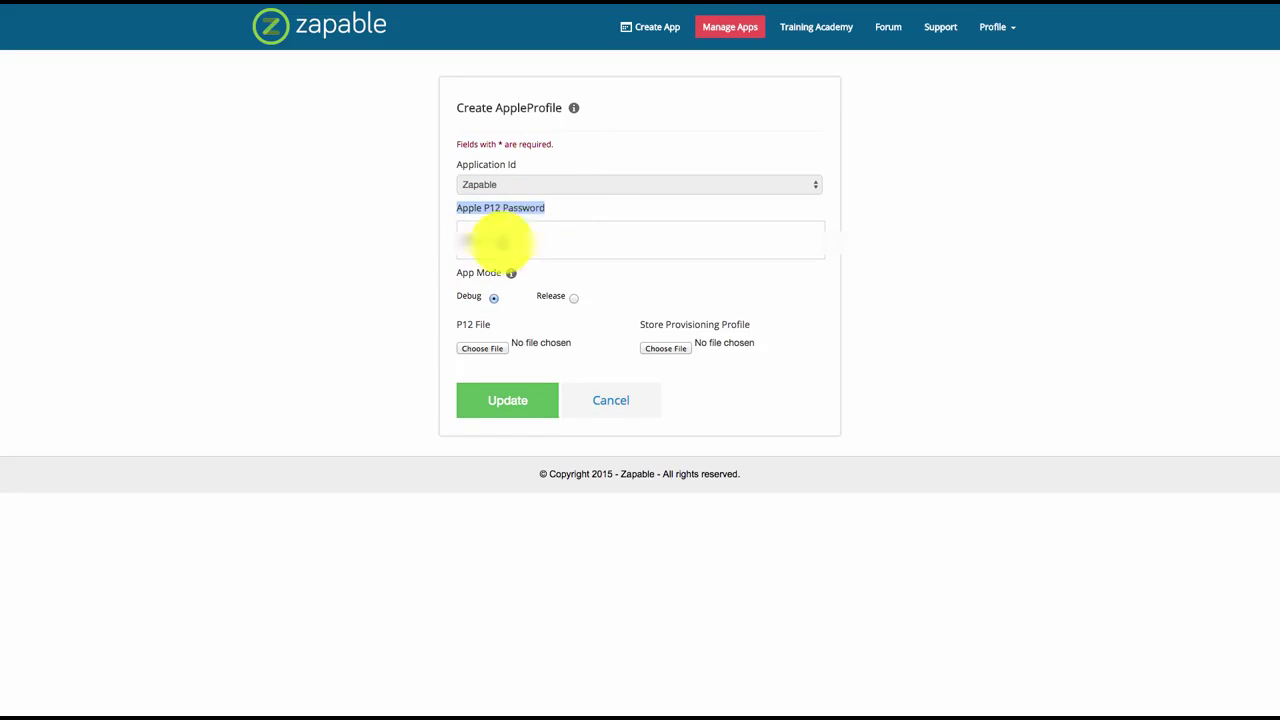
{"action": "left_click", "coordinate": [500, 251]}
{"action": "left_click", "coordinate": [460, 241]}
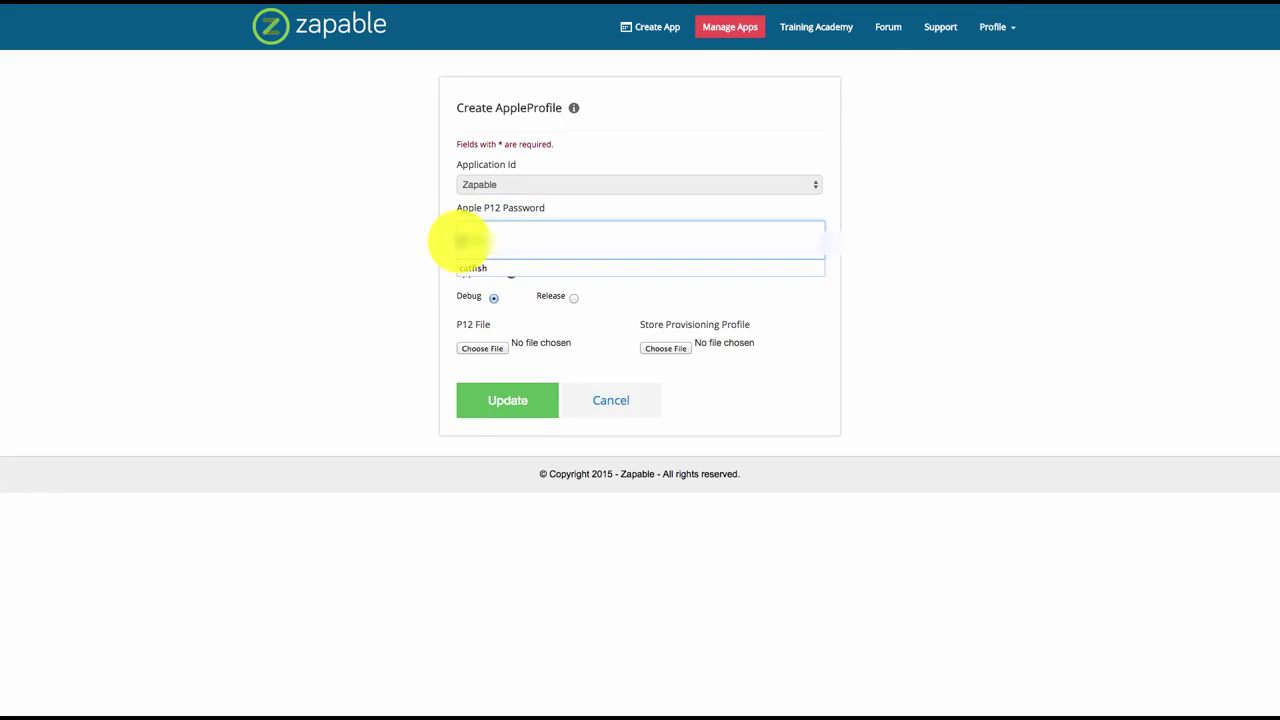
{"action": "left_click", "coordinate": [442, 243]}
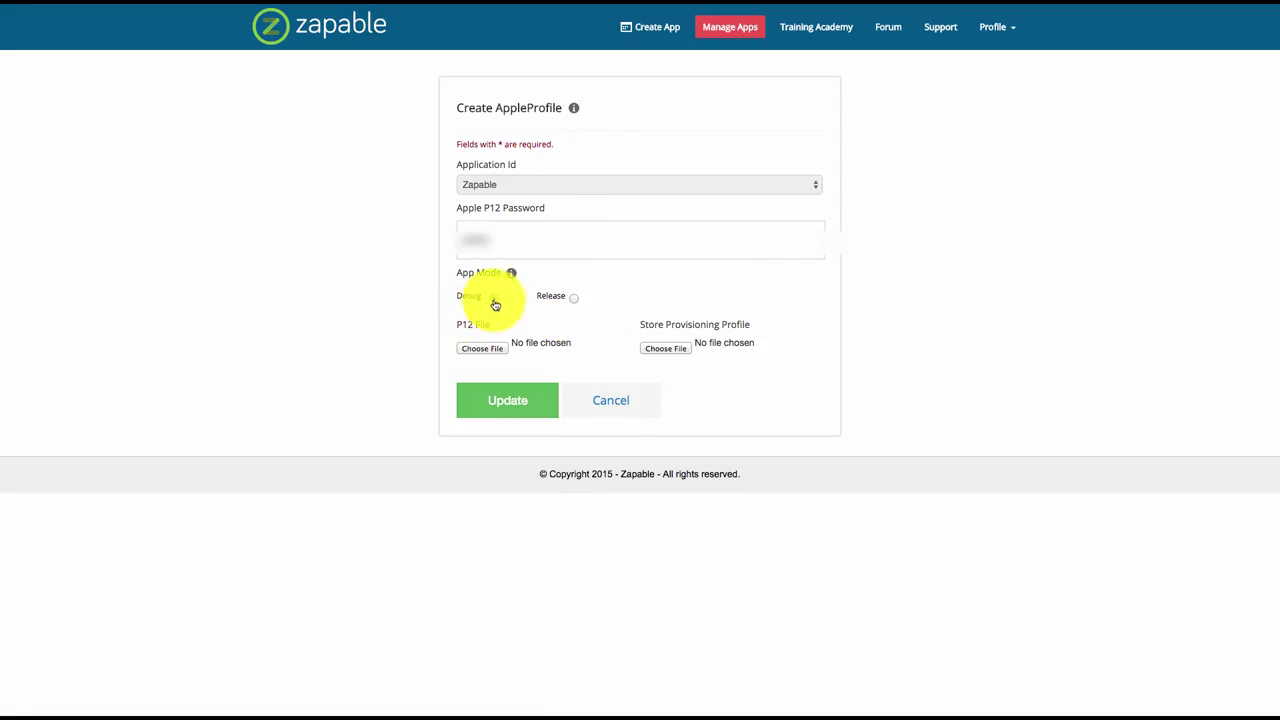
{"action": "left_click", "coordinate": [573, 298]}
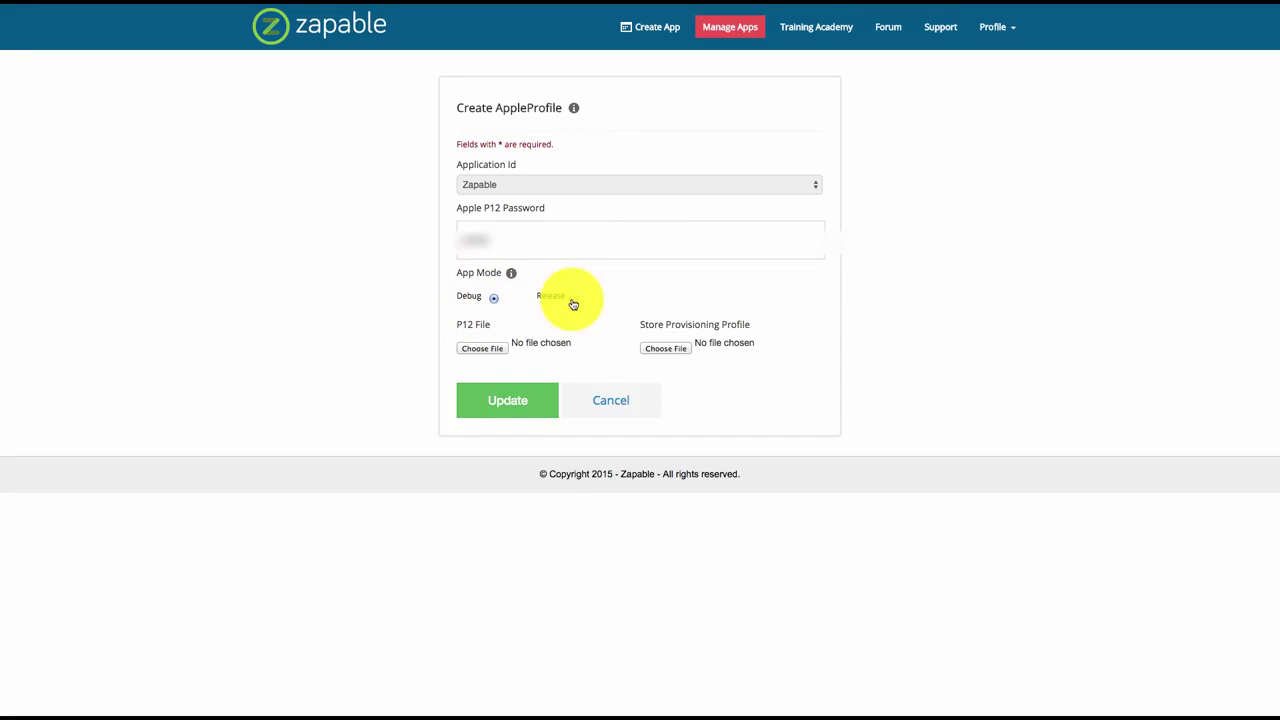
{"action": "left_click", "coordinate": [493, 300]}
{"action": "left_click", "coordinate": [465, 230]}
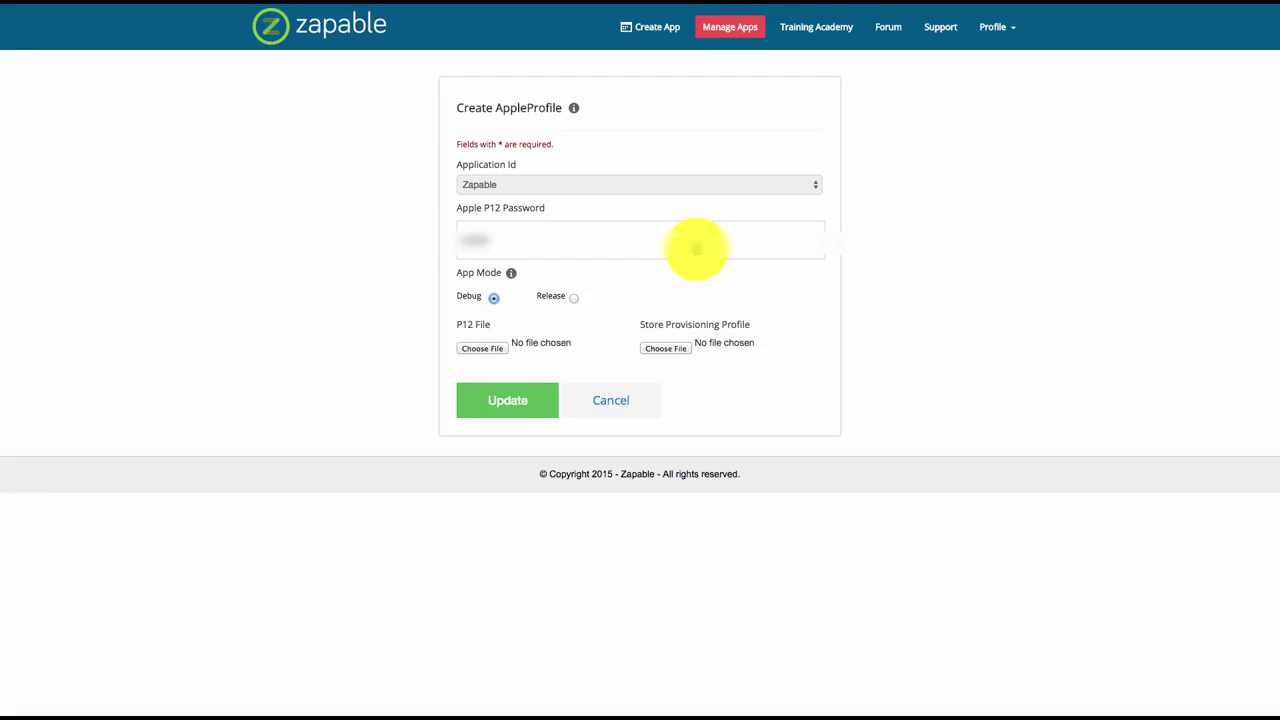
- Try selecting zapablep12.p12 as the P12 file and ZapableProvisionProfile.mobileprovision as the store provisioning profile
{"action": "left_click", "coordinate": [487, 350]}
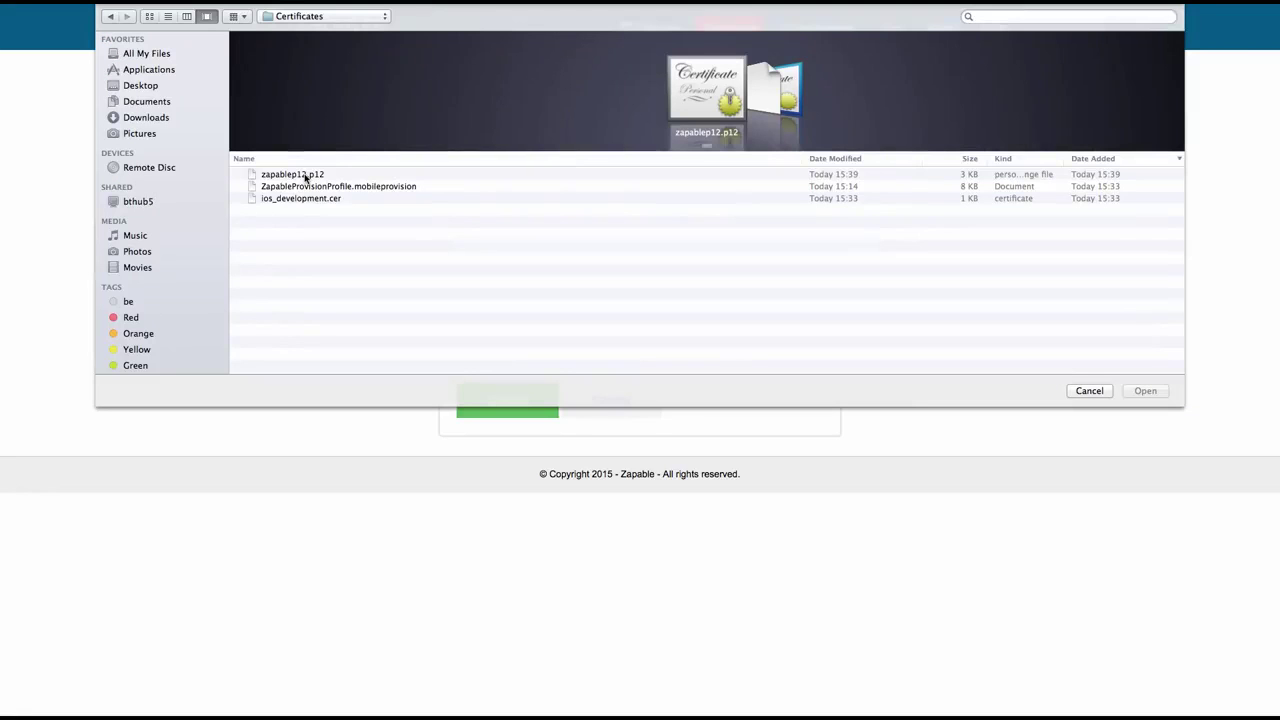
{"action": "left_click", "coordinate": [303, 174]}
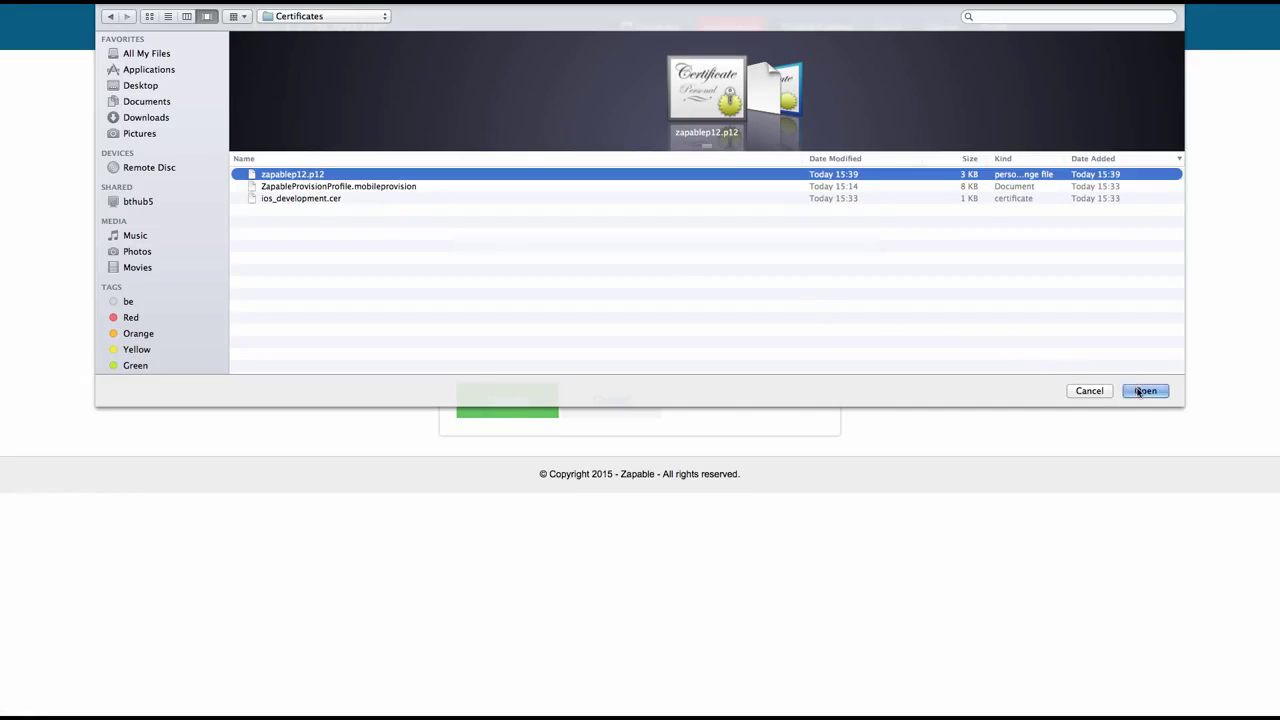
{"action": "left_click", "coordinate": [1083, 391]}
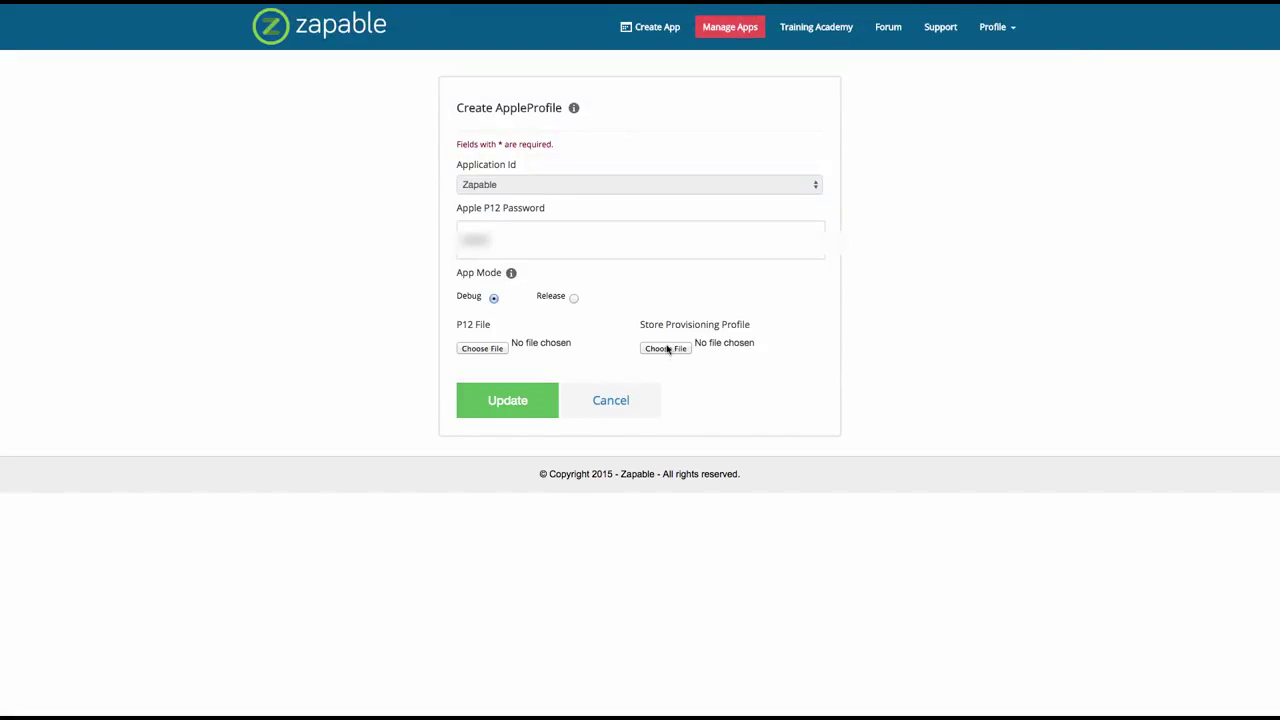
{"action": "left_click", "coordinate": [672, 350]}
{"action": "left_click", "coordinate": [312, 188]}
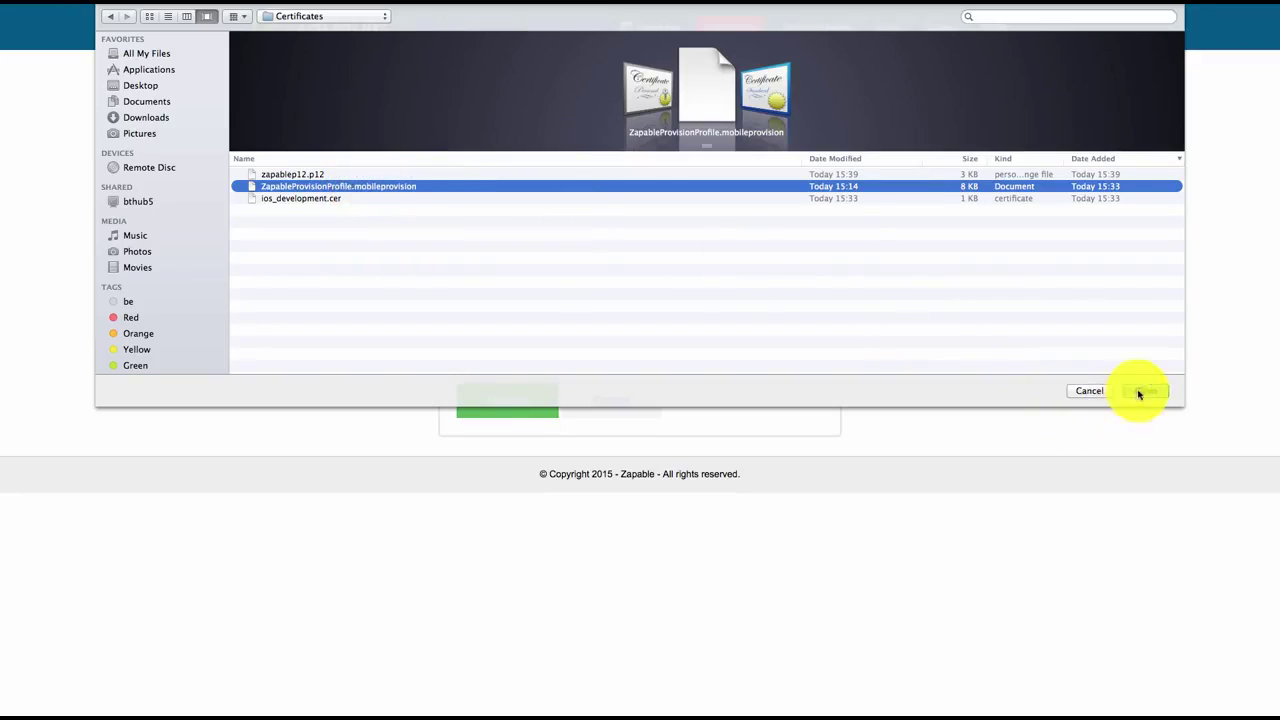
{"action": "left_click", "coordinate": [1089, 391]}
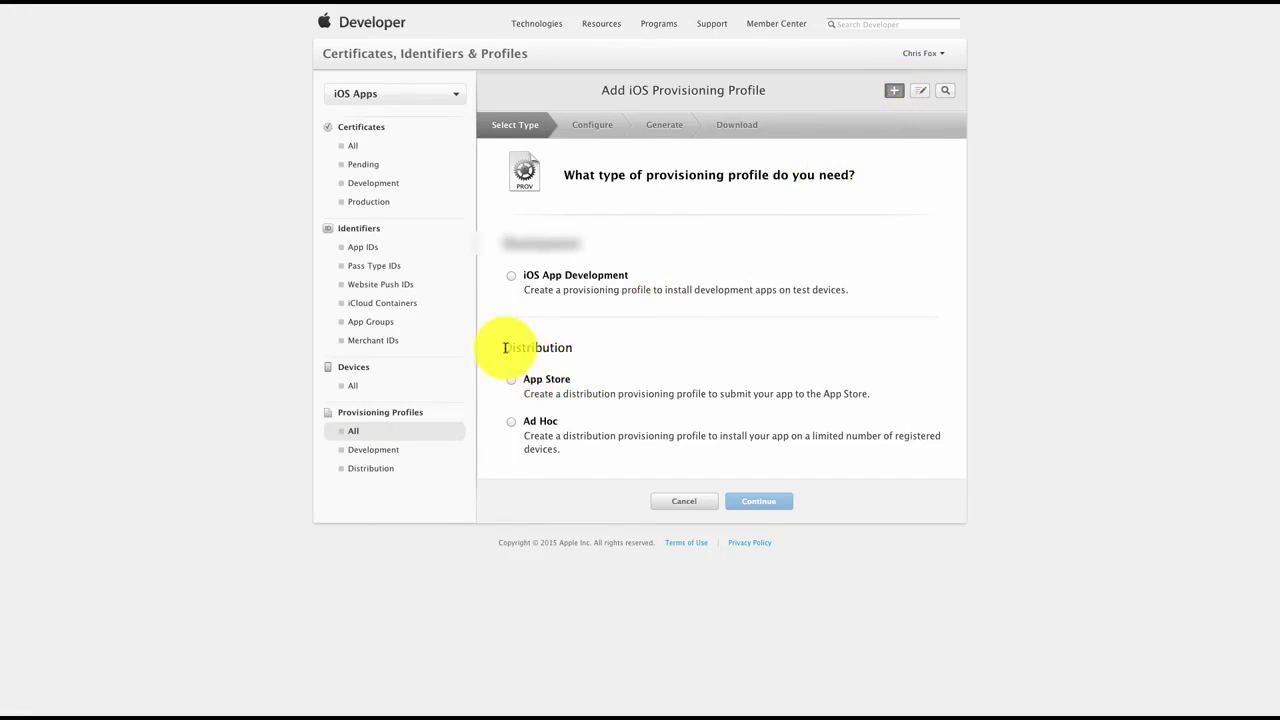
- In the Apple Developer portal, choose the App Store distribution type for a new iOS provisioning profile and continue
{"action": "left_click_drag", "start_coordinate": [505, 347], "coordinate": [580, 347]}
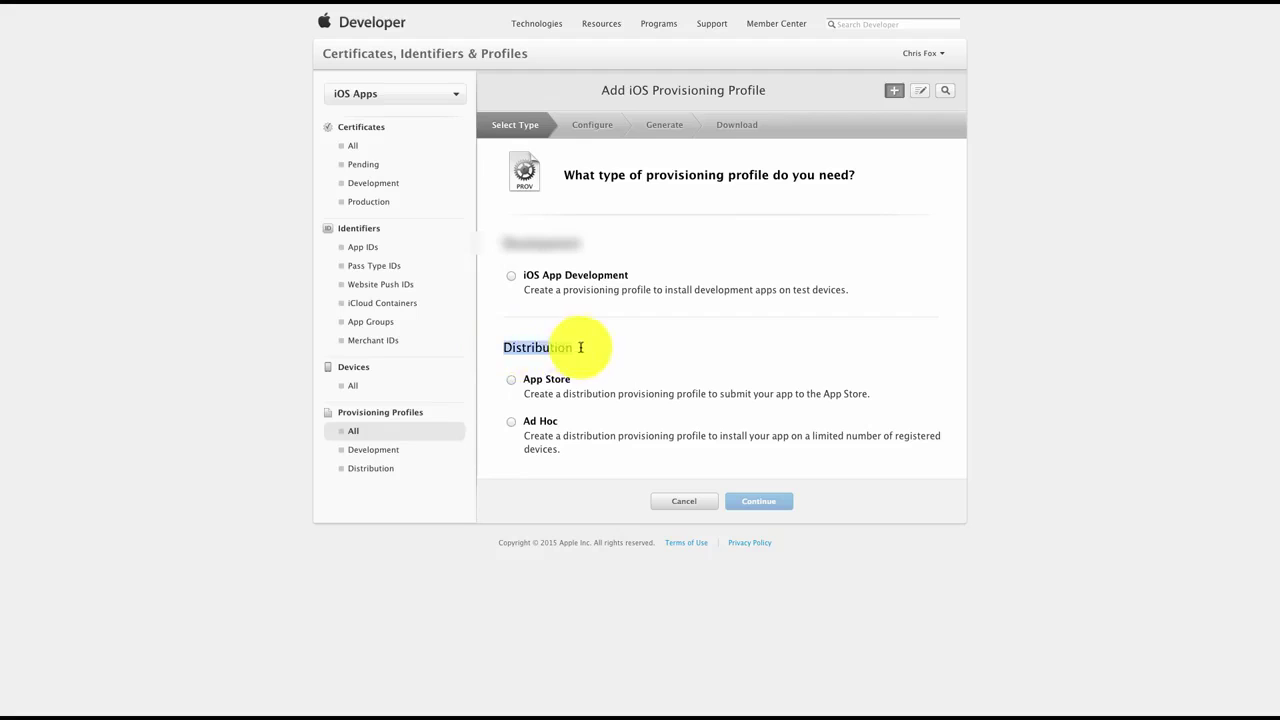
{"action": "left_click", "coordinate": [512, 385]}
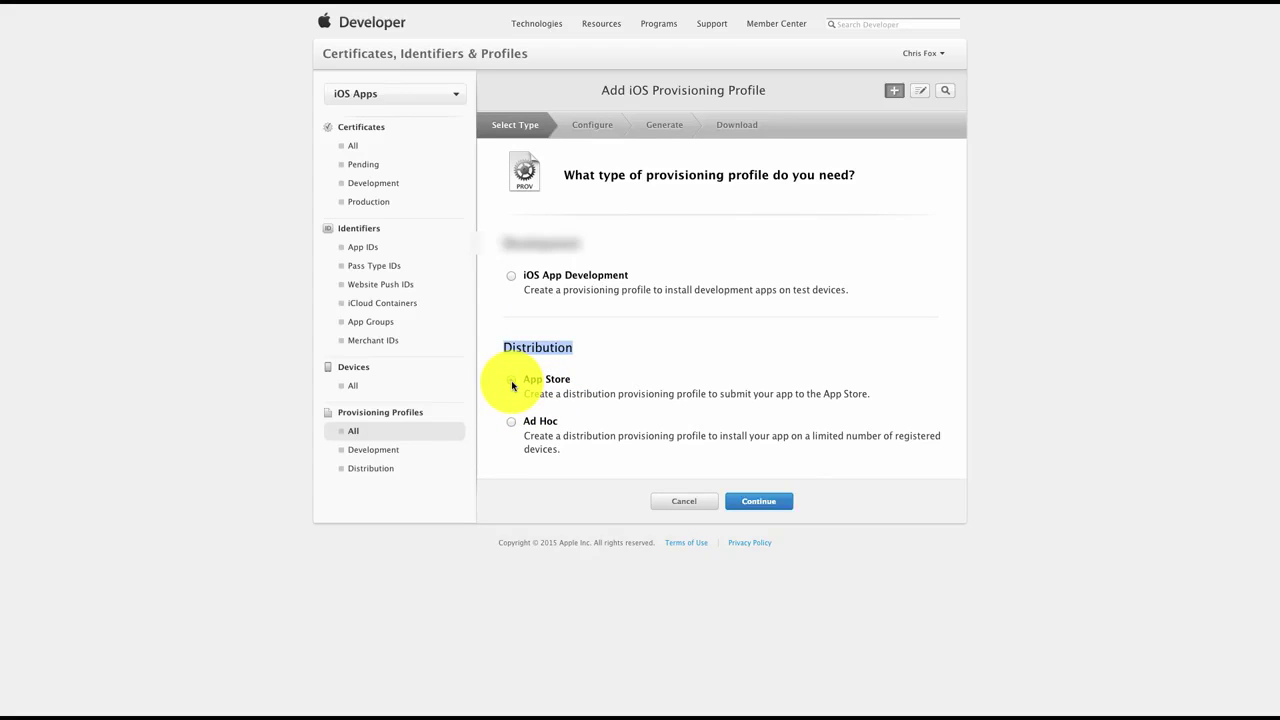
{"action": "left_click", "coordinate": [777, 503]}
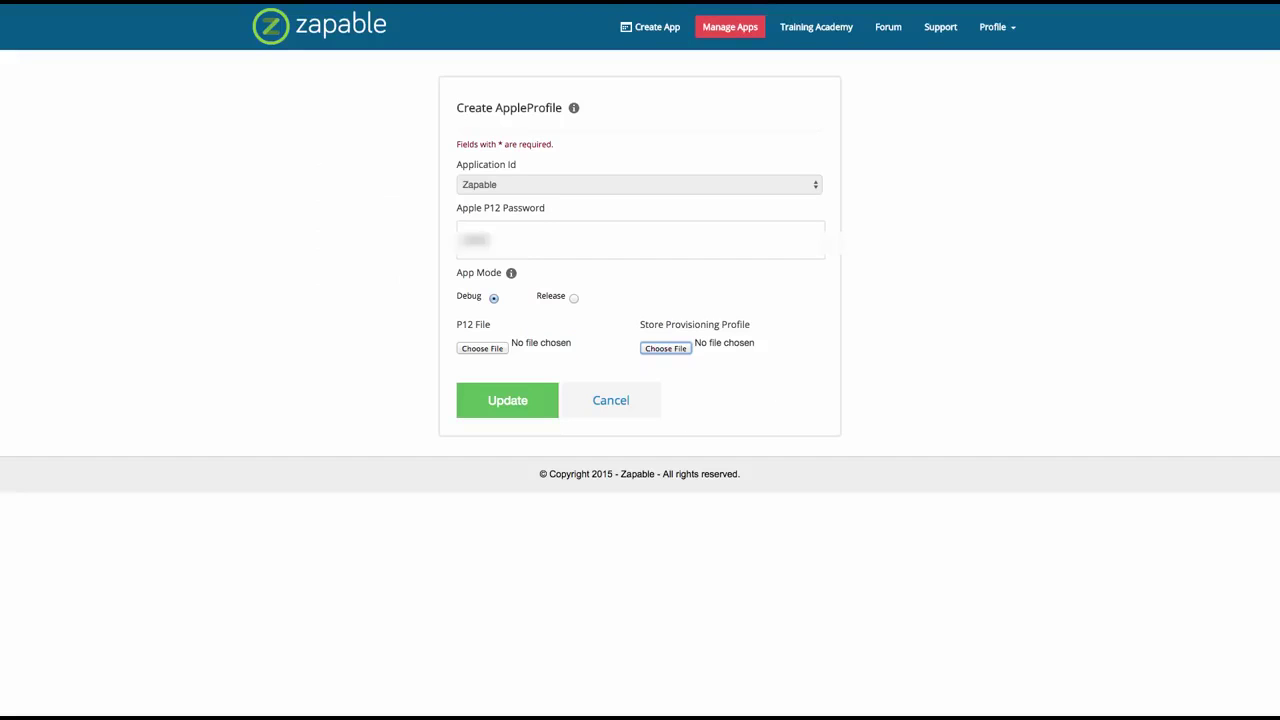
- Return to the Zapable site's Apple profile form and set the app mode to Release
{"action": "left_click", "coordinate": [665, 349]}
{"action": "left_click", "coordinate": [575, 301]}
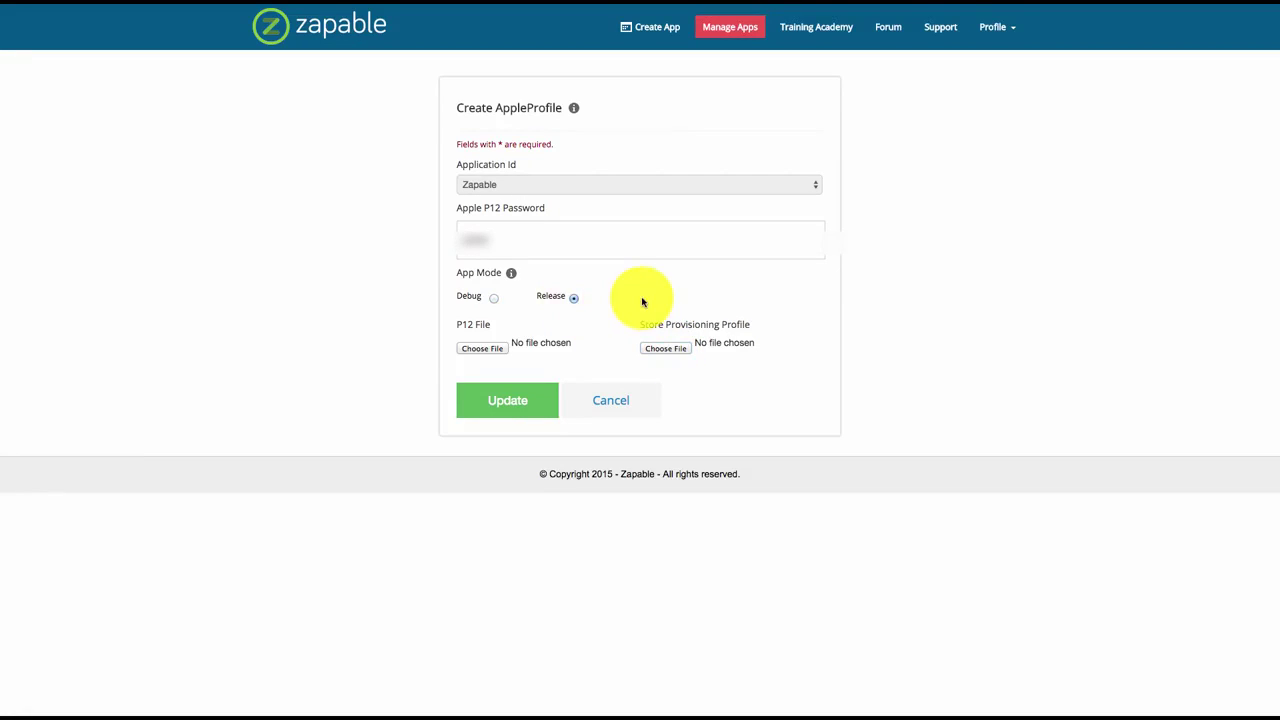